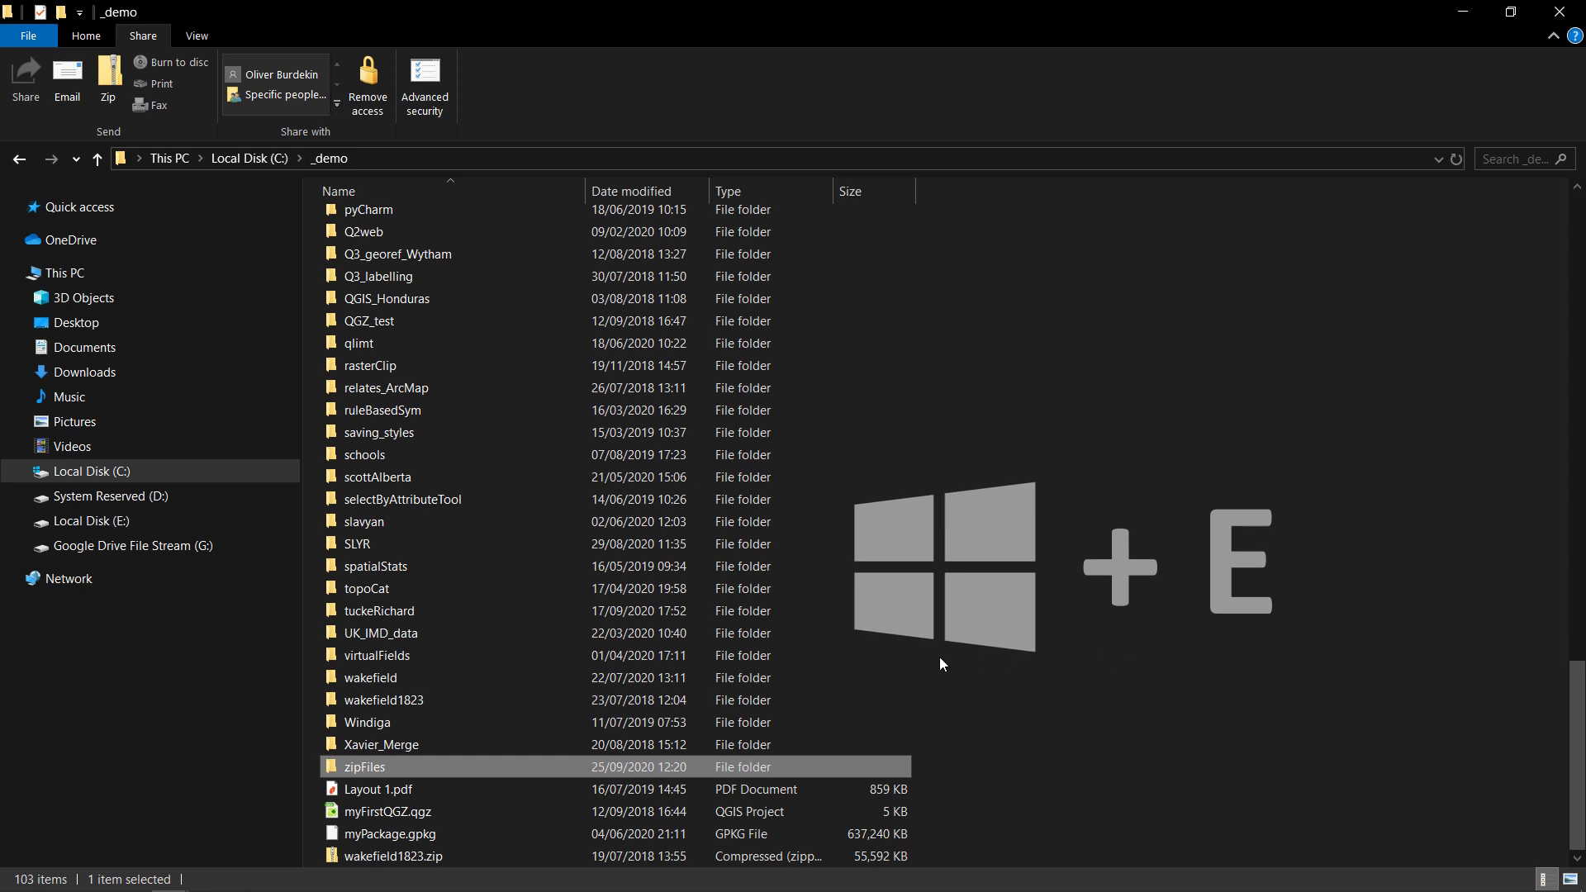
- Open the zipFiles folder in C:\_demo to reveal U04CaseStudy_Farm.zip
double_click(462, 770)
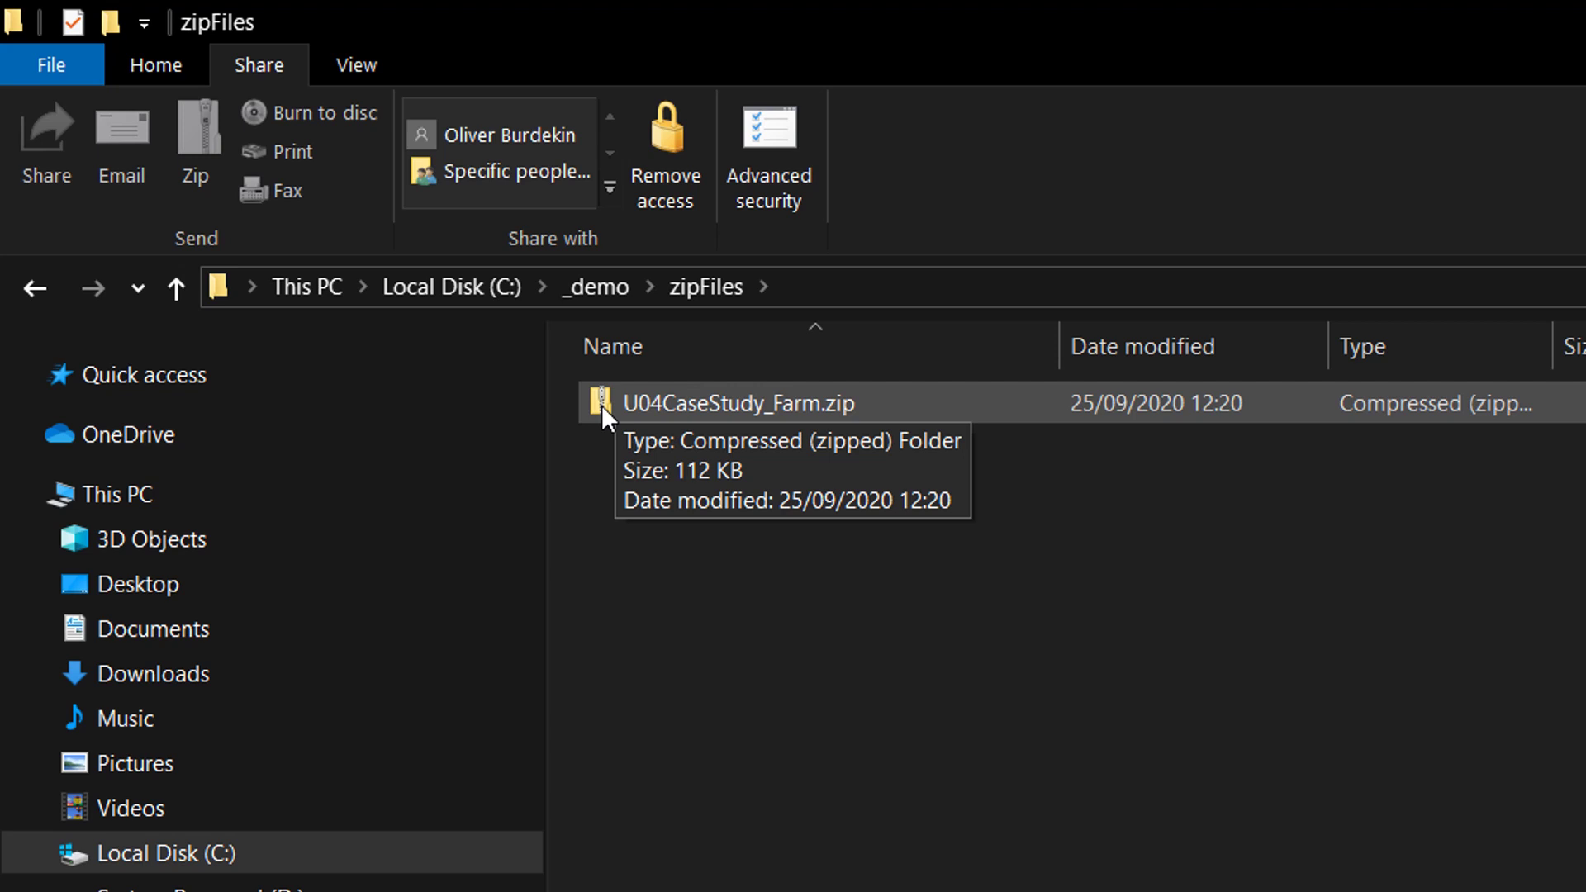
double_click(736, 402)
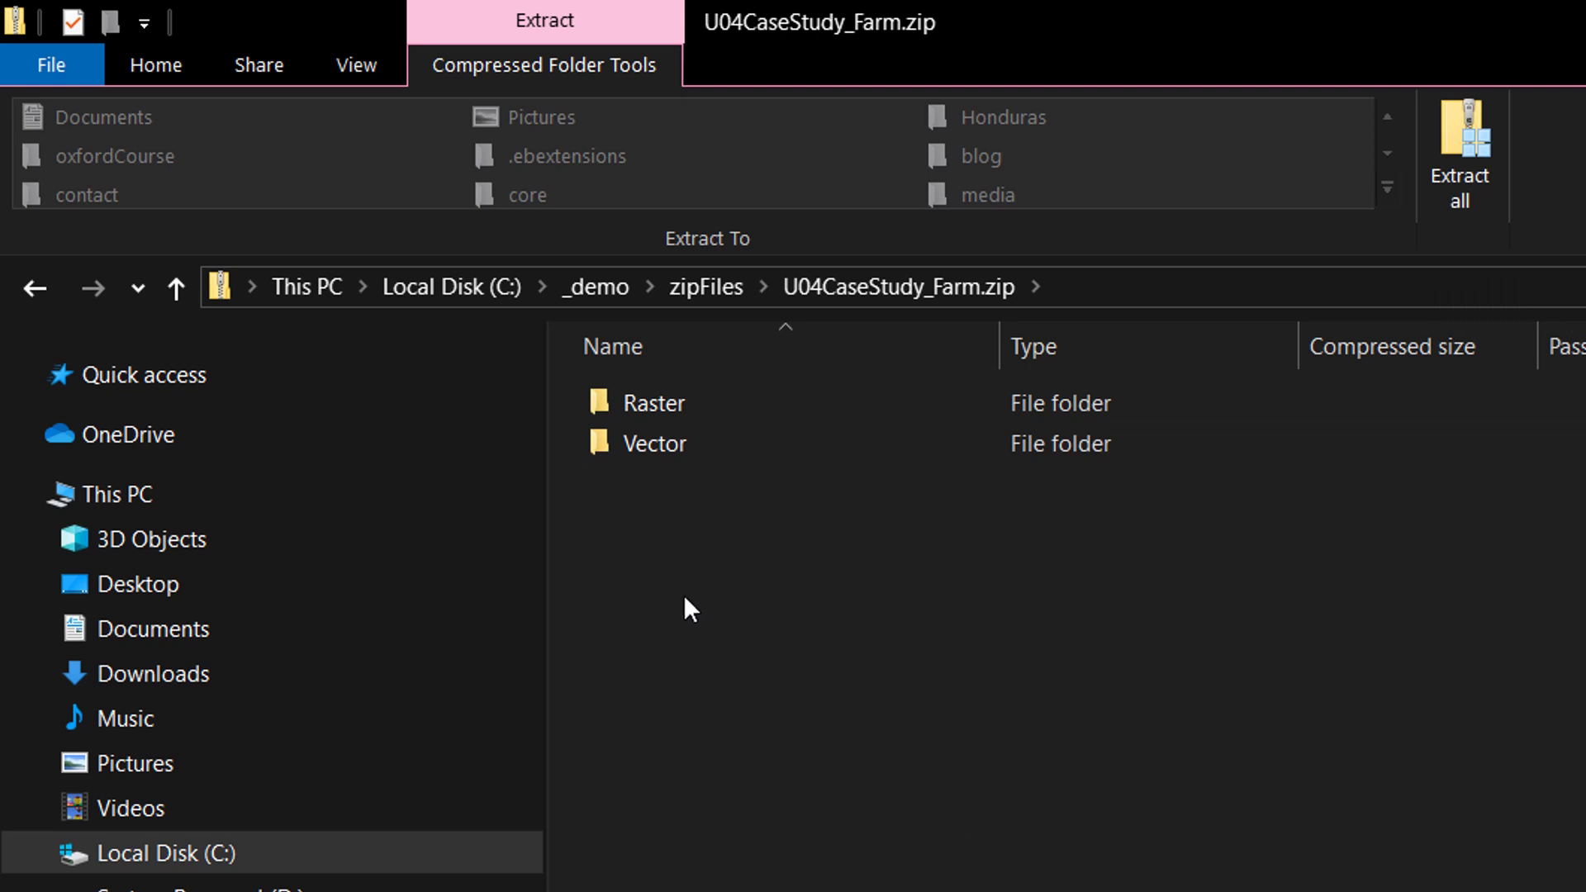
click(172, 288)
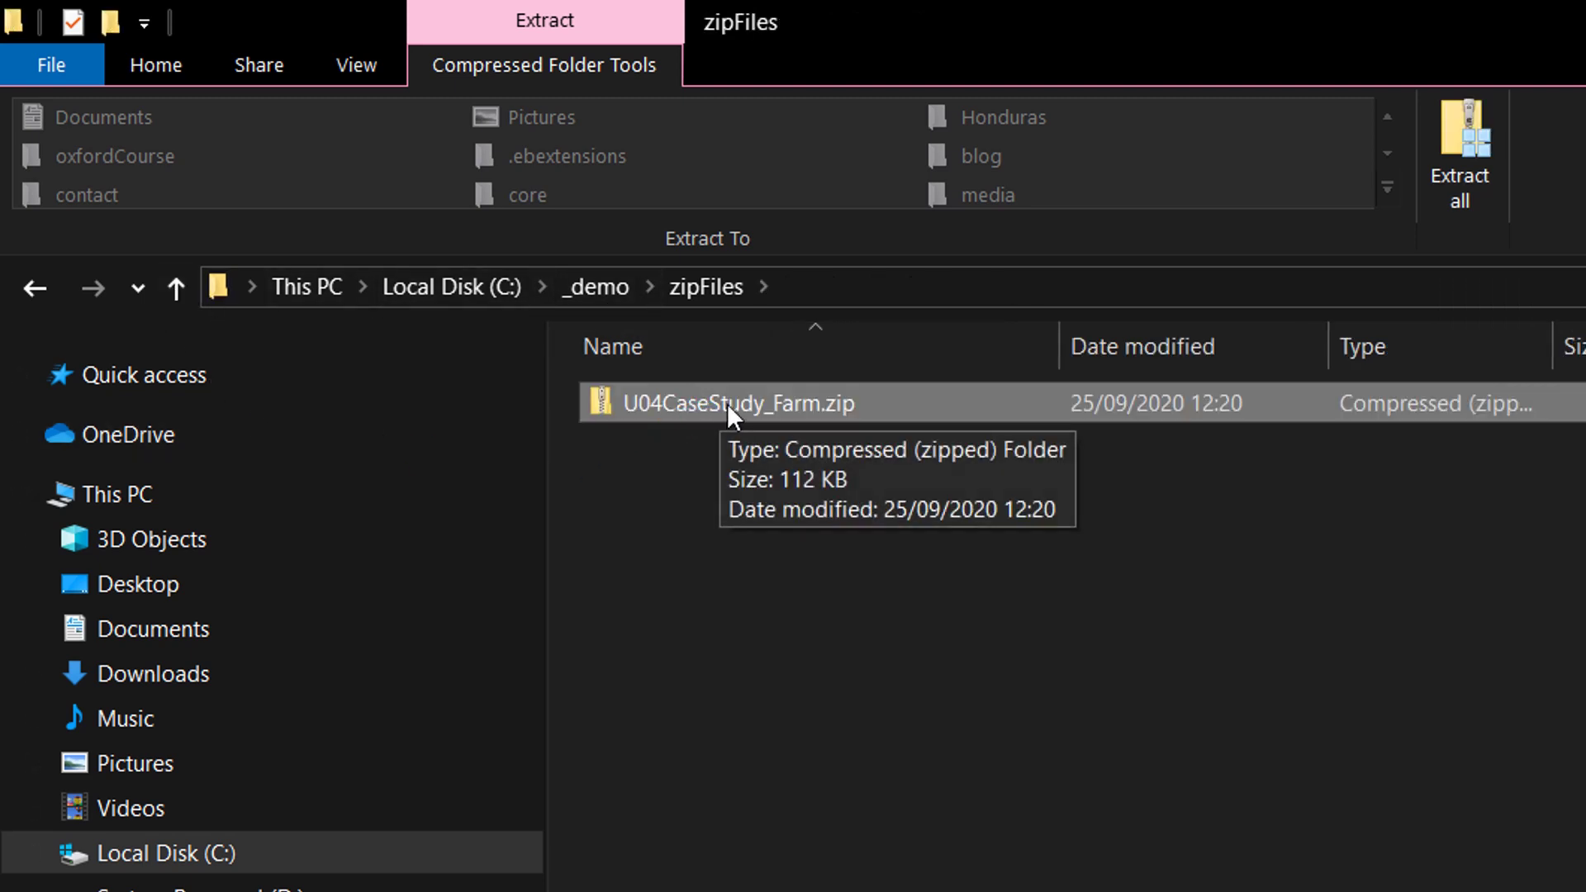
- Extract All of U04CaseStudy_Farm.zip into a U04CaseStudy_Farm folder, then close the extracted-files window
right_click(729, 413)
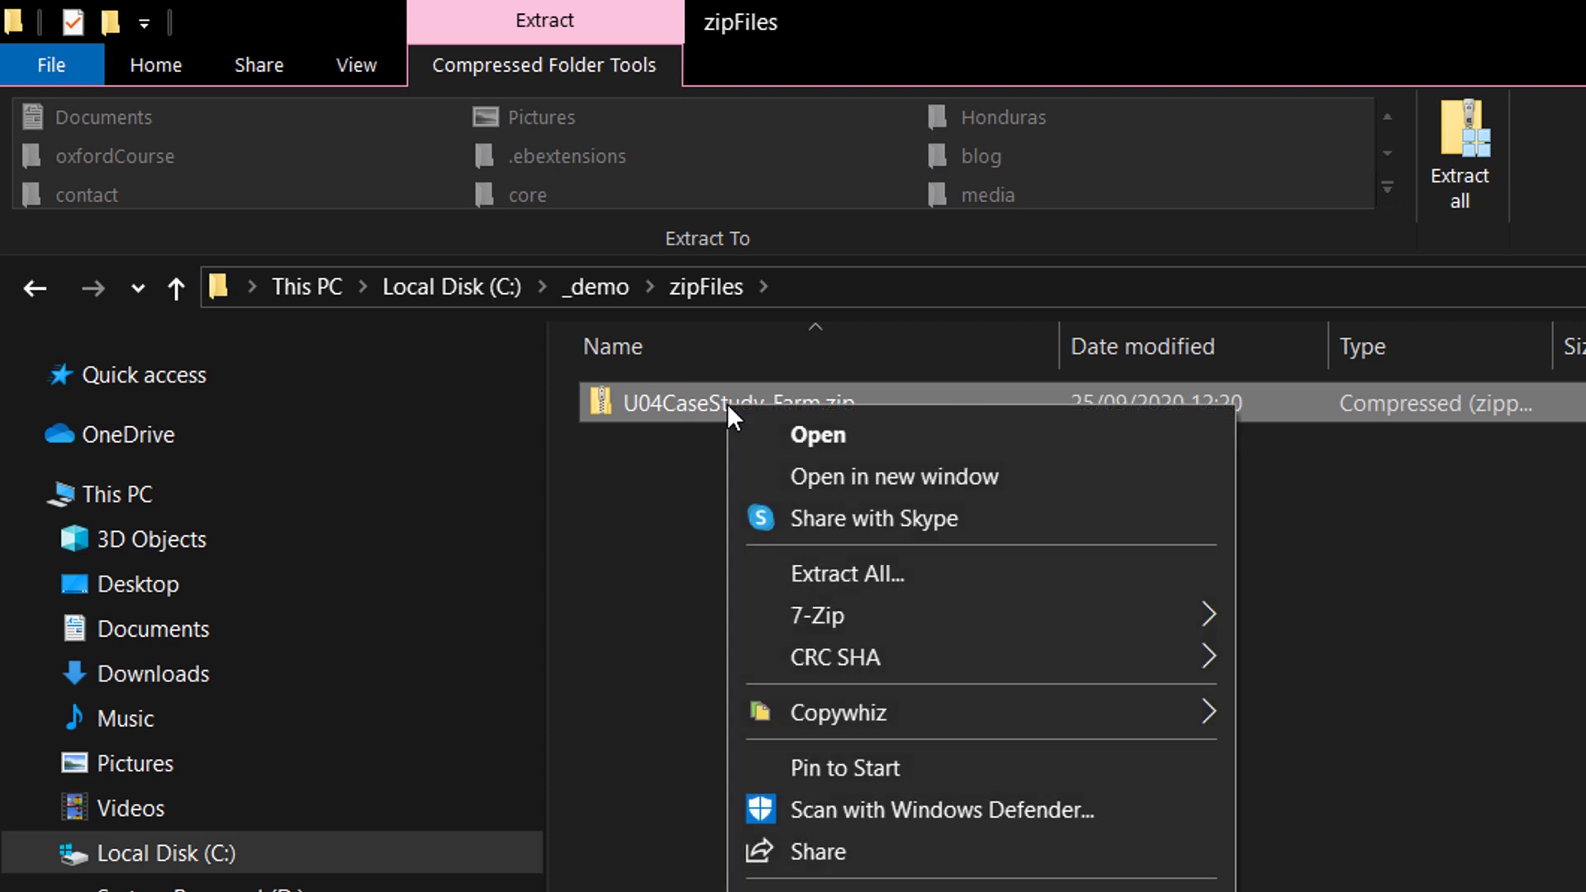
click(944, 571)
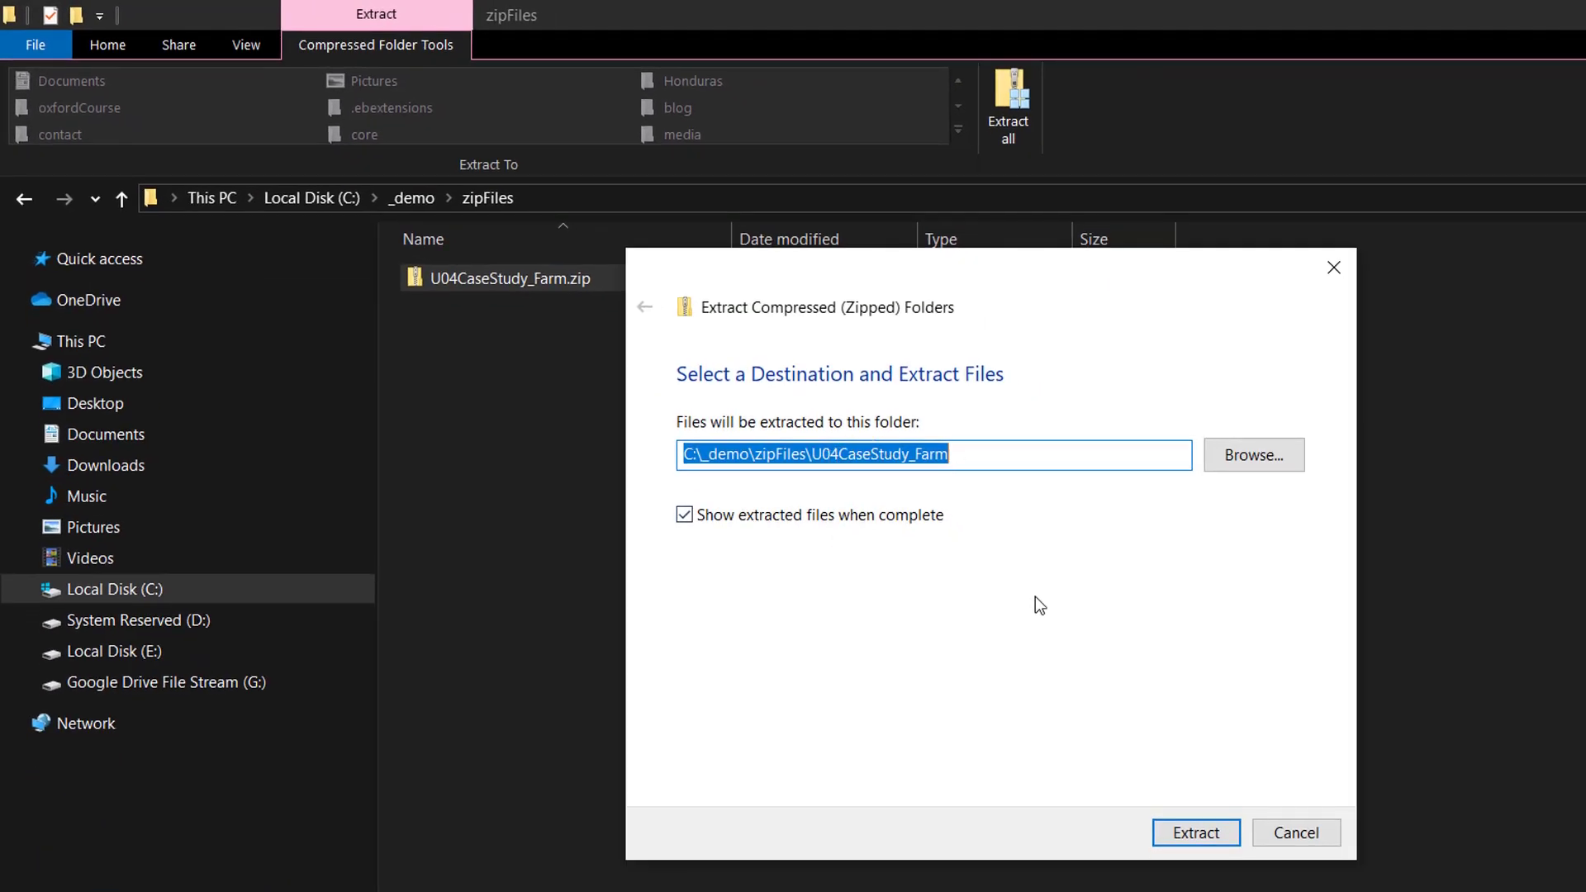
click(1200, 845)
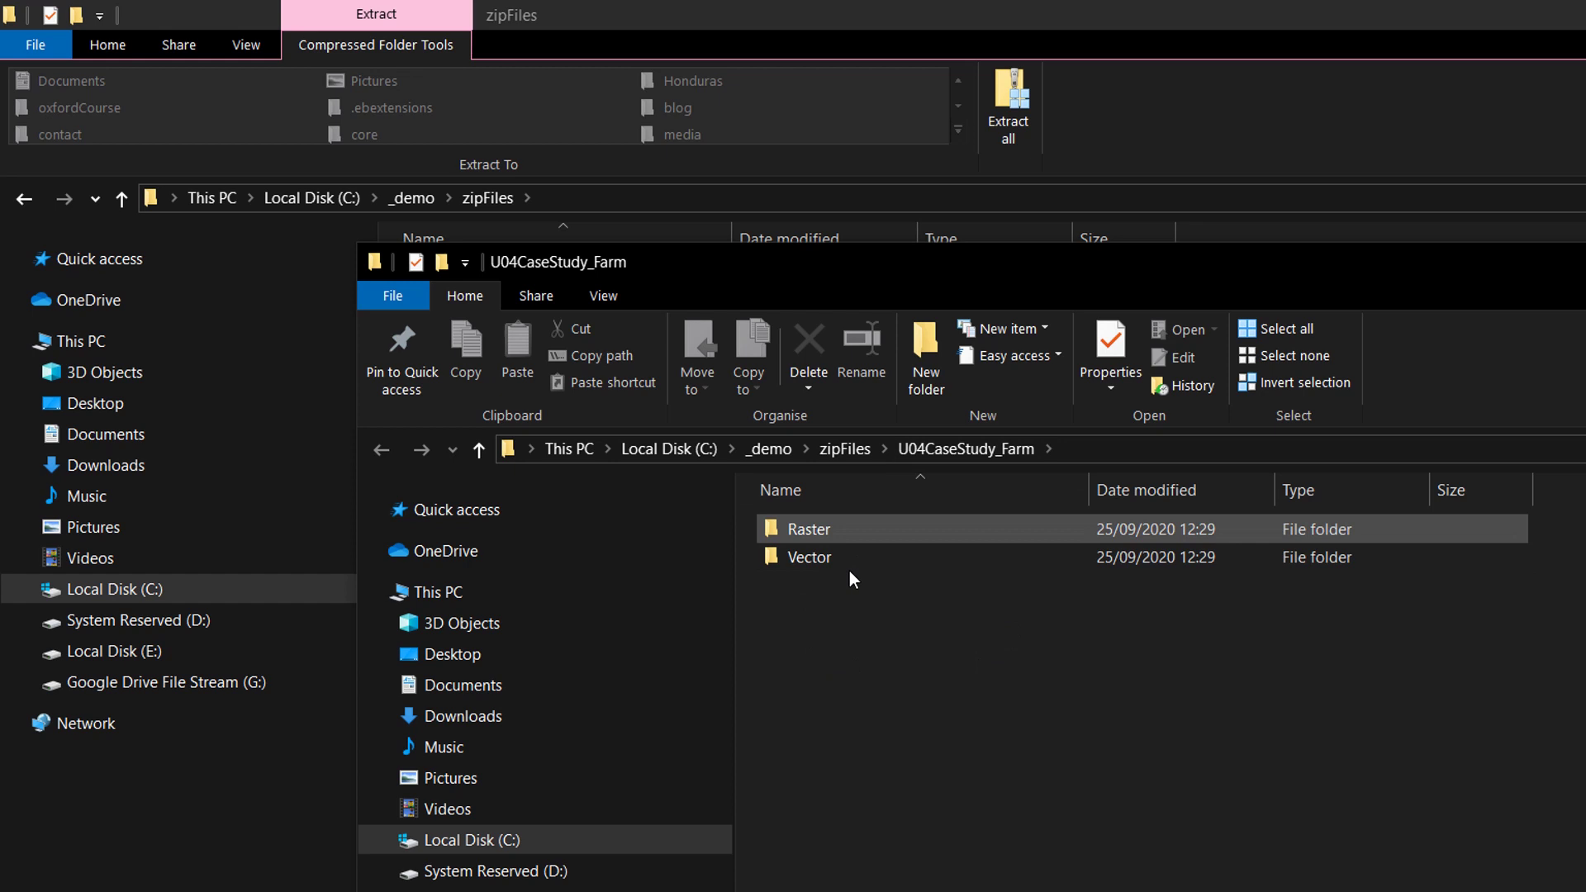
drag(1454, 282, 1328, 223)
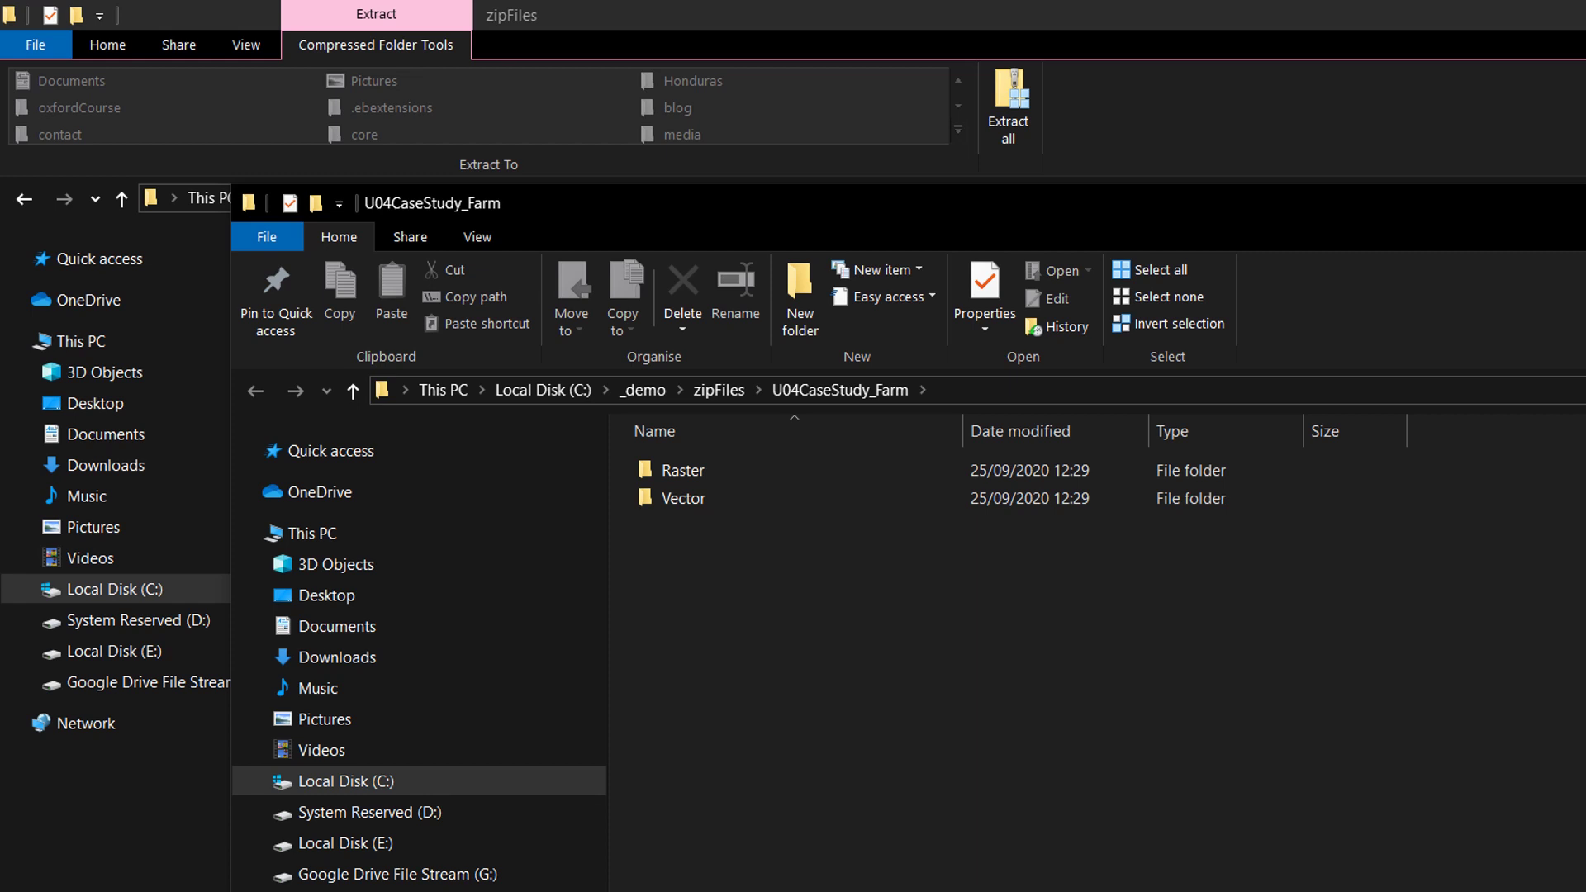
key(alt+F4)
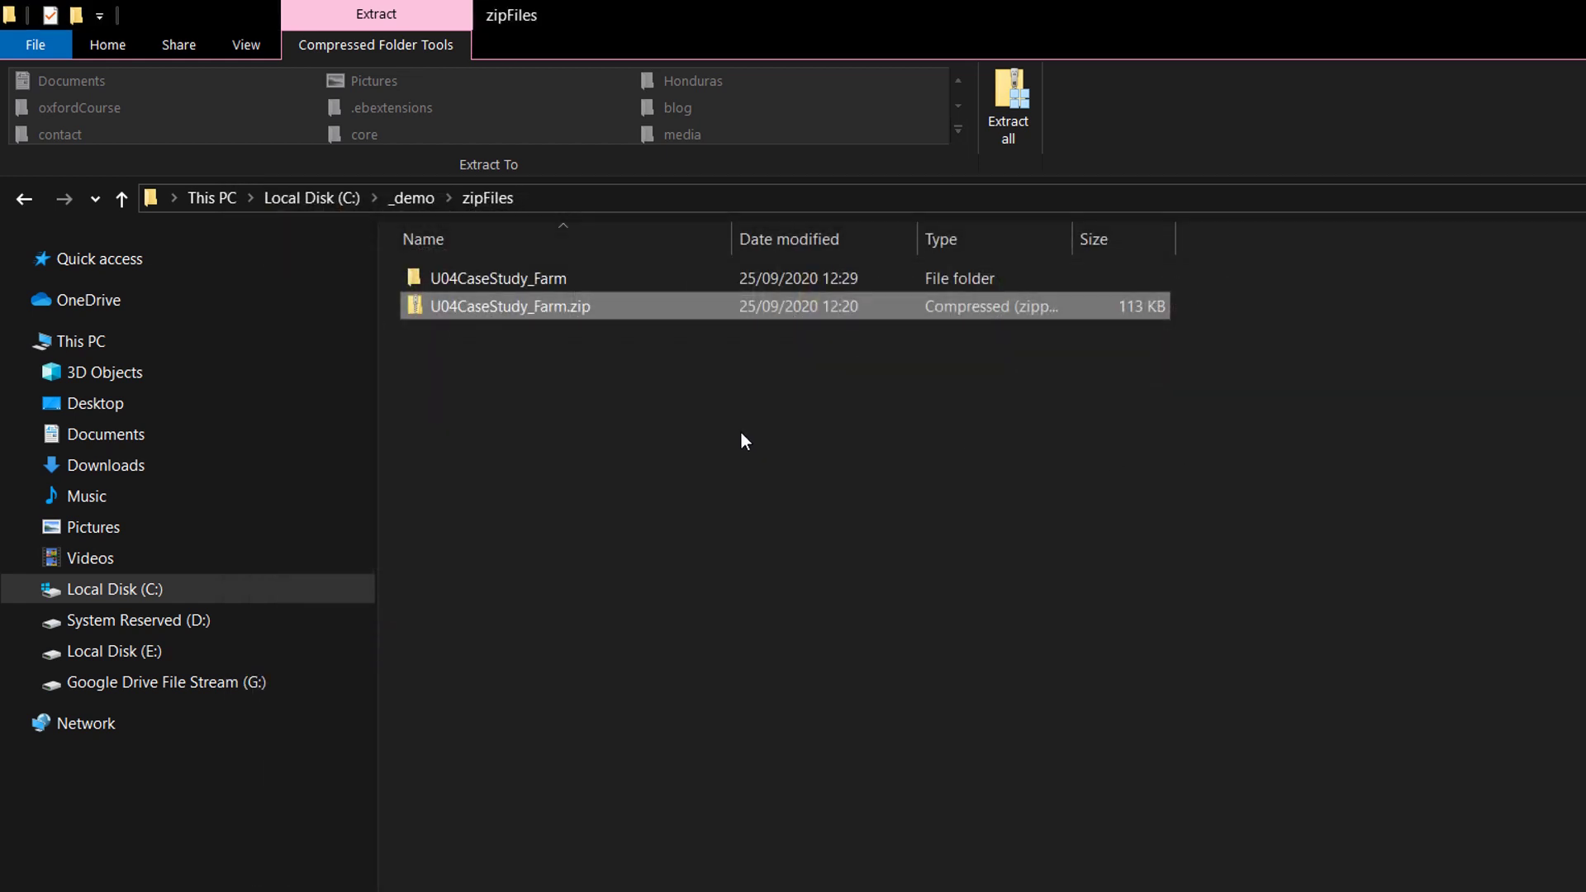
- Compare U04CaseStudy_Farm.zip with the extracted U04CaseStudy_Farm folder by selecting each in turn
click(741, 433)
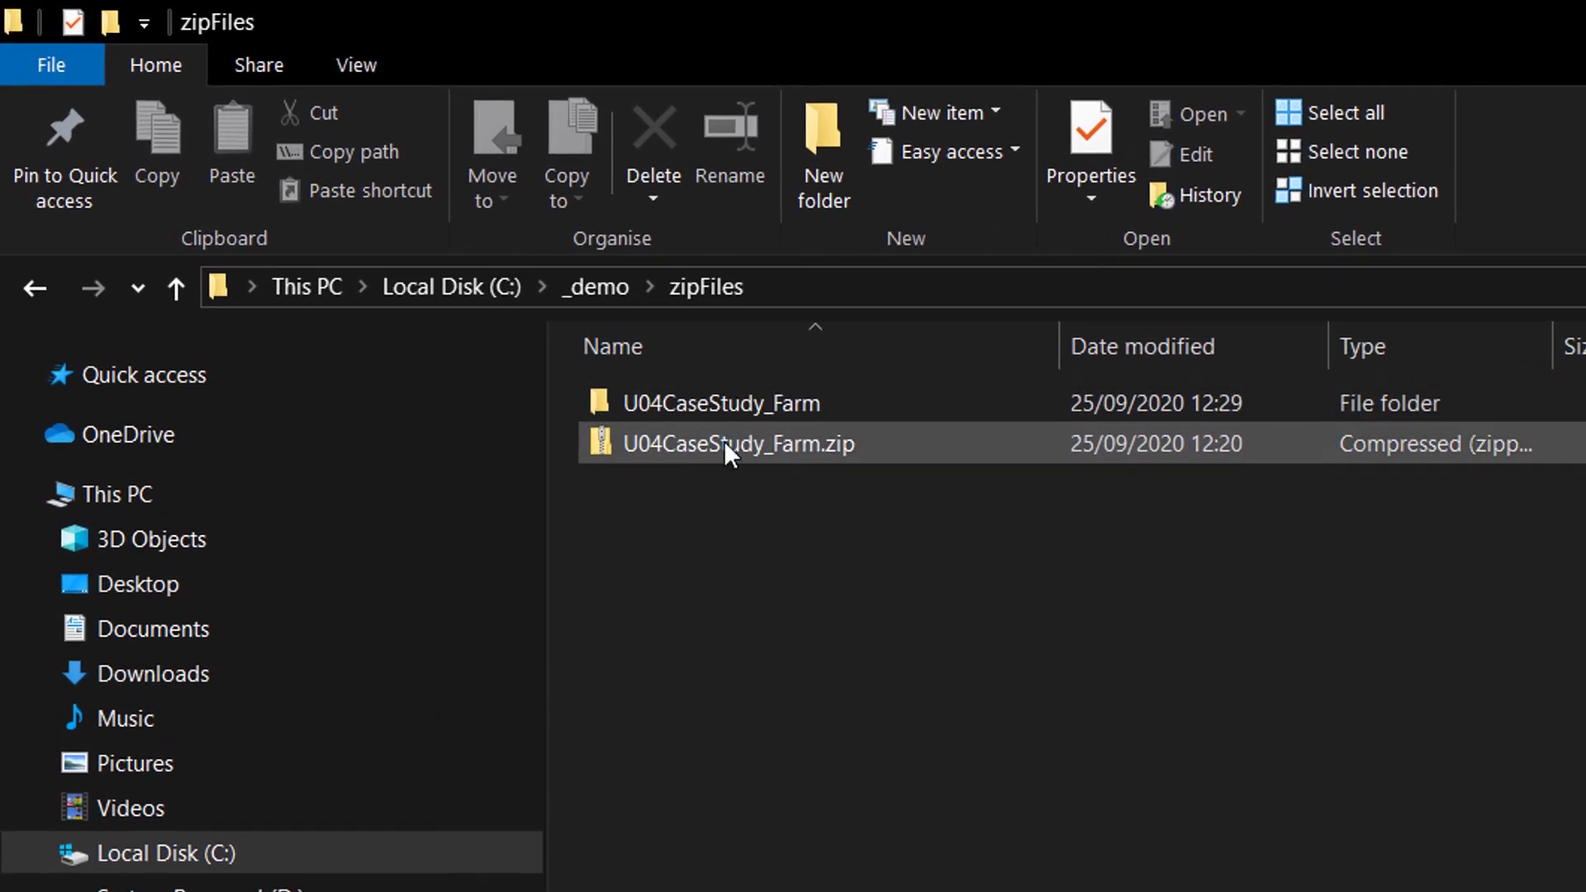
click(722, 446)
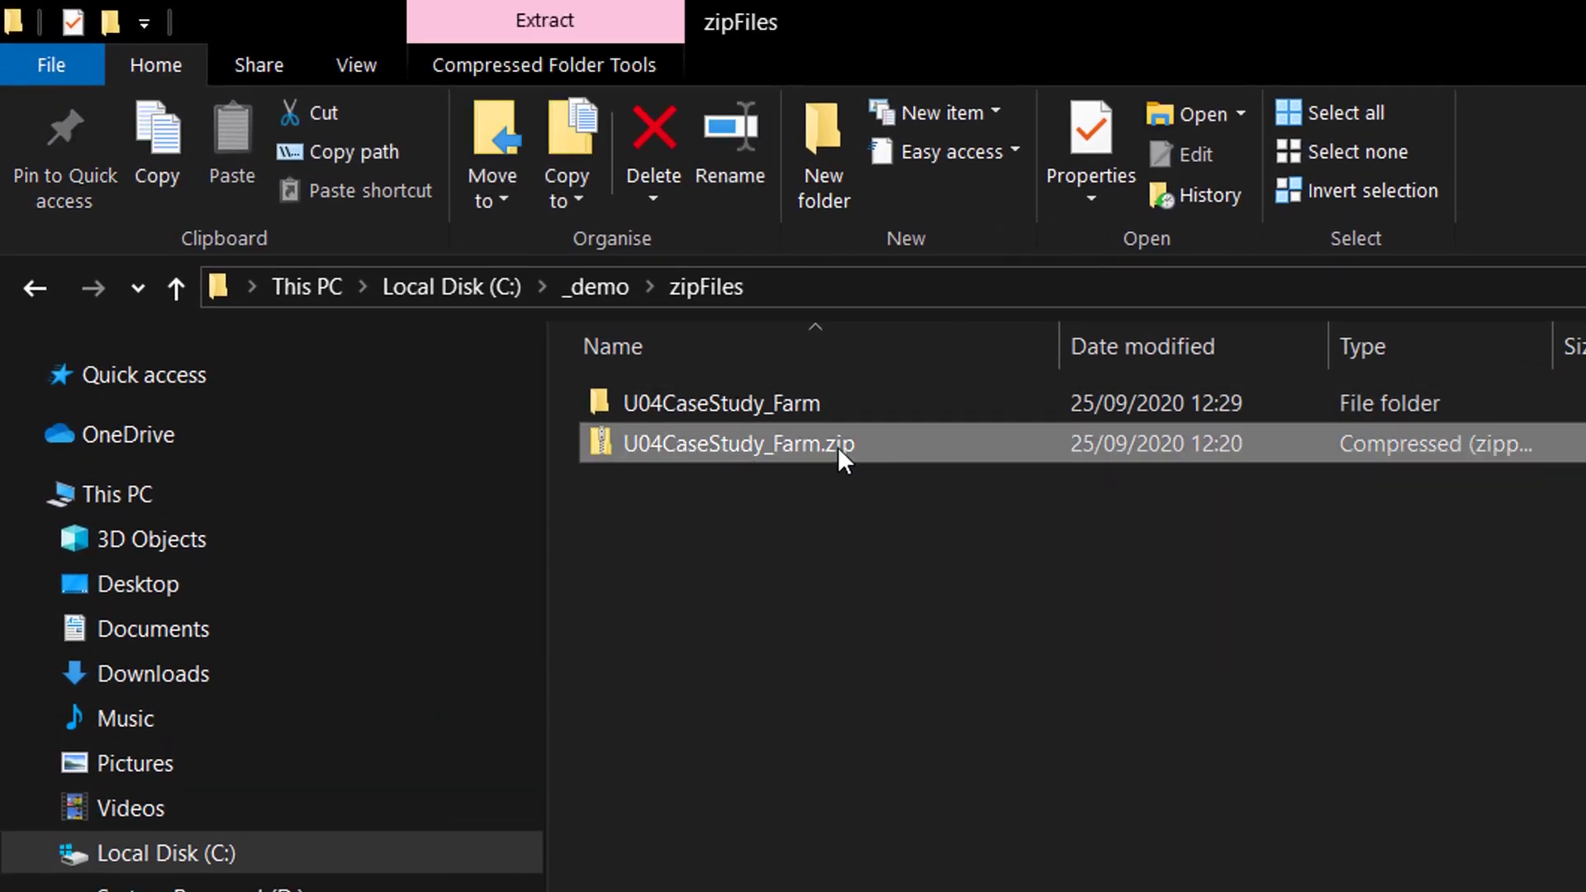
click(687, 404)
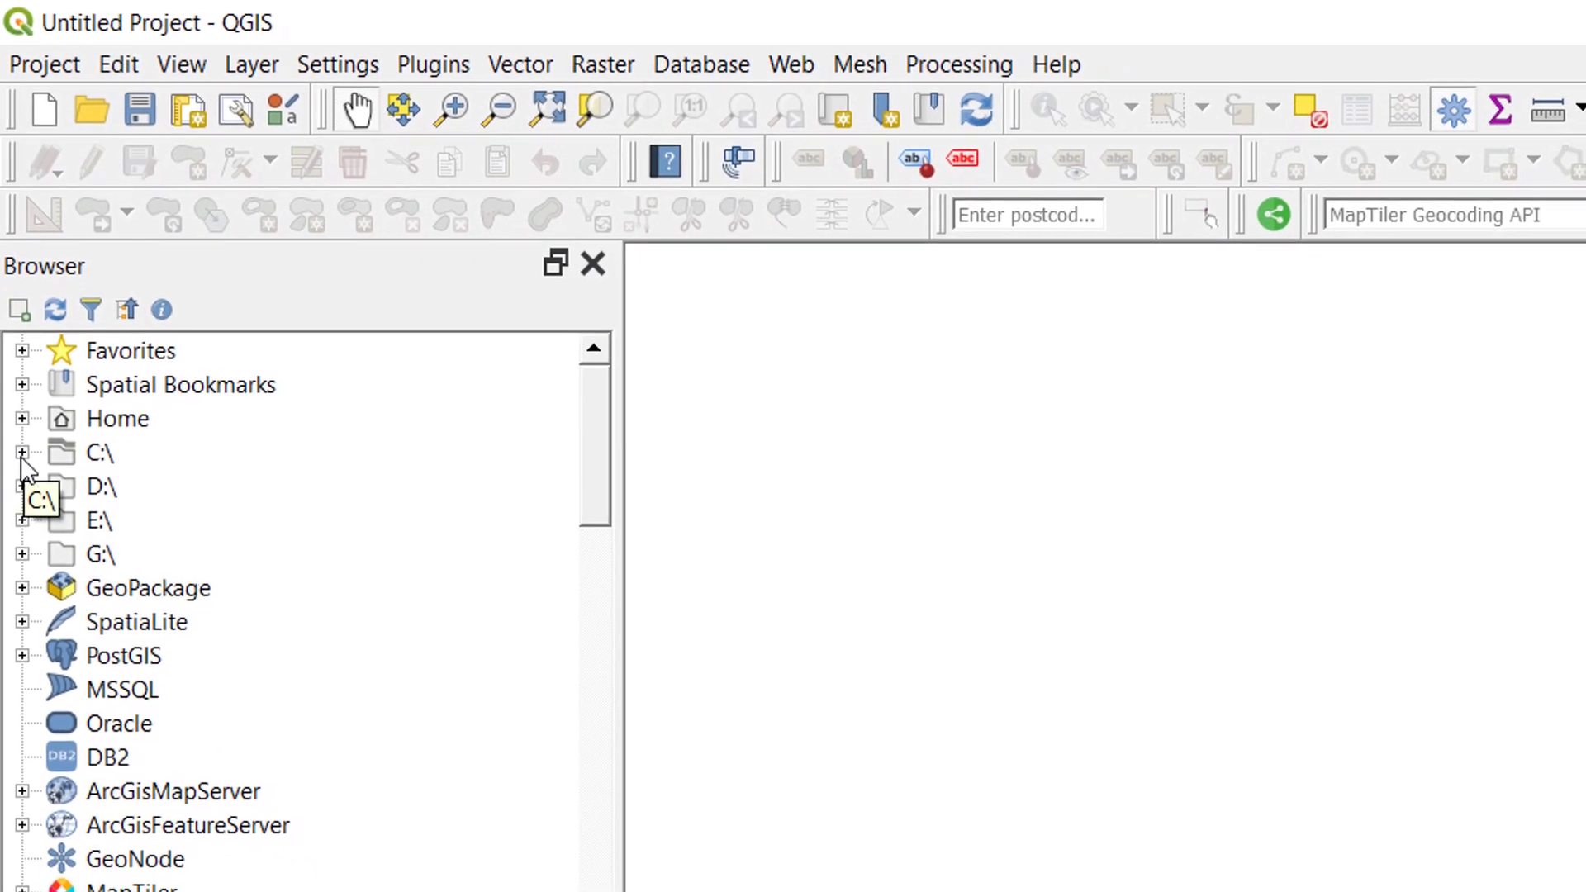
- Expand C:\ > _demo > zipFiles in the Browser and select the extracted folder and the zip
click(21, 436)
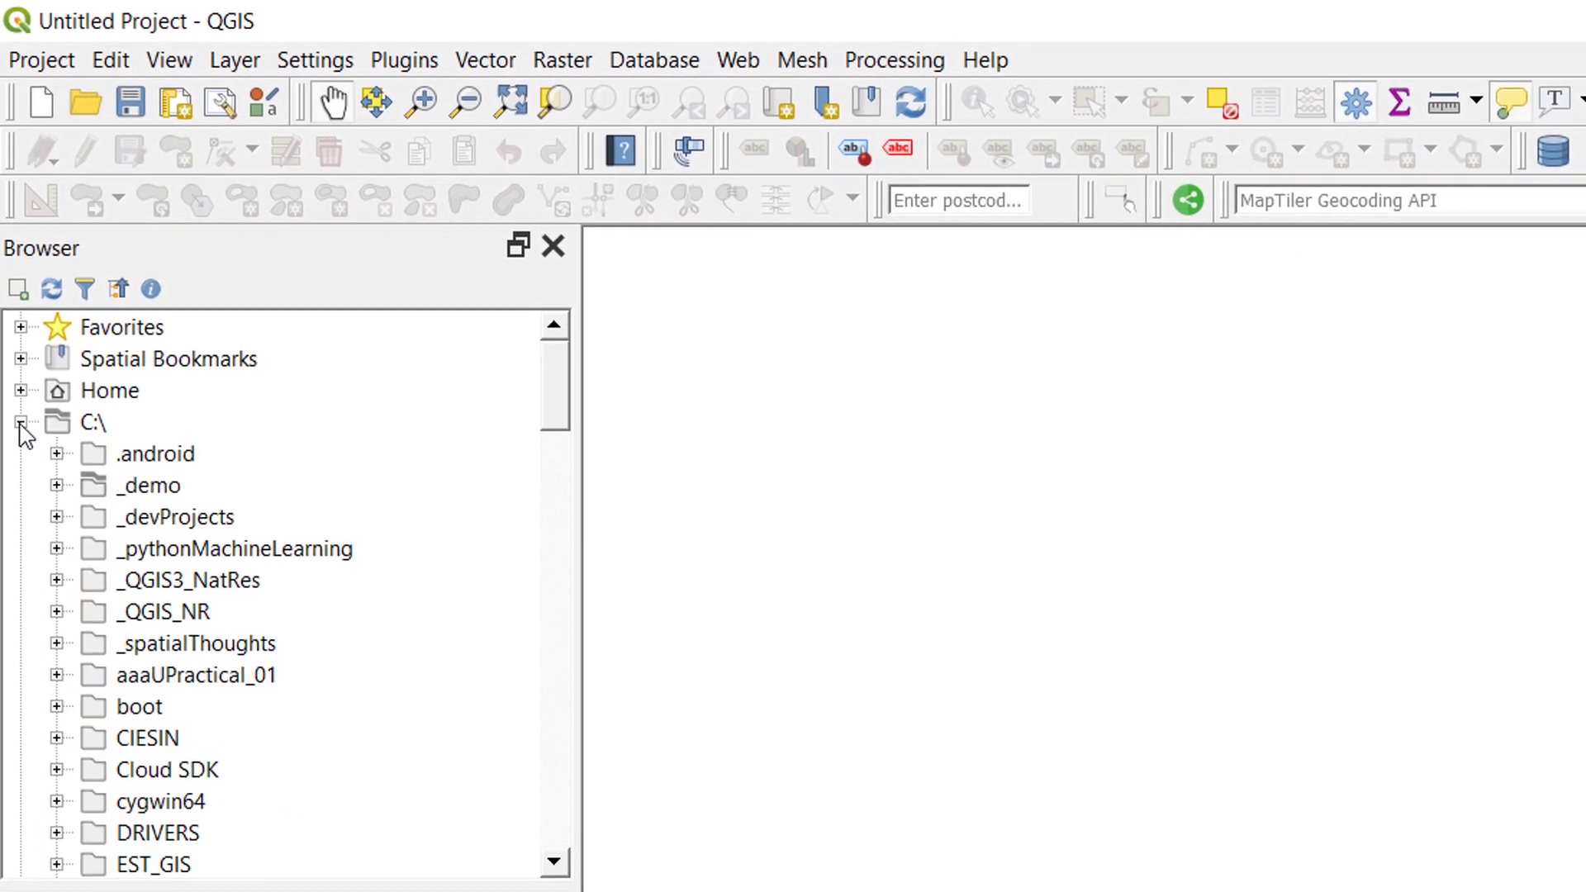
scroll(292, 613, down, 8)
scroll(165, 479, up, 6)
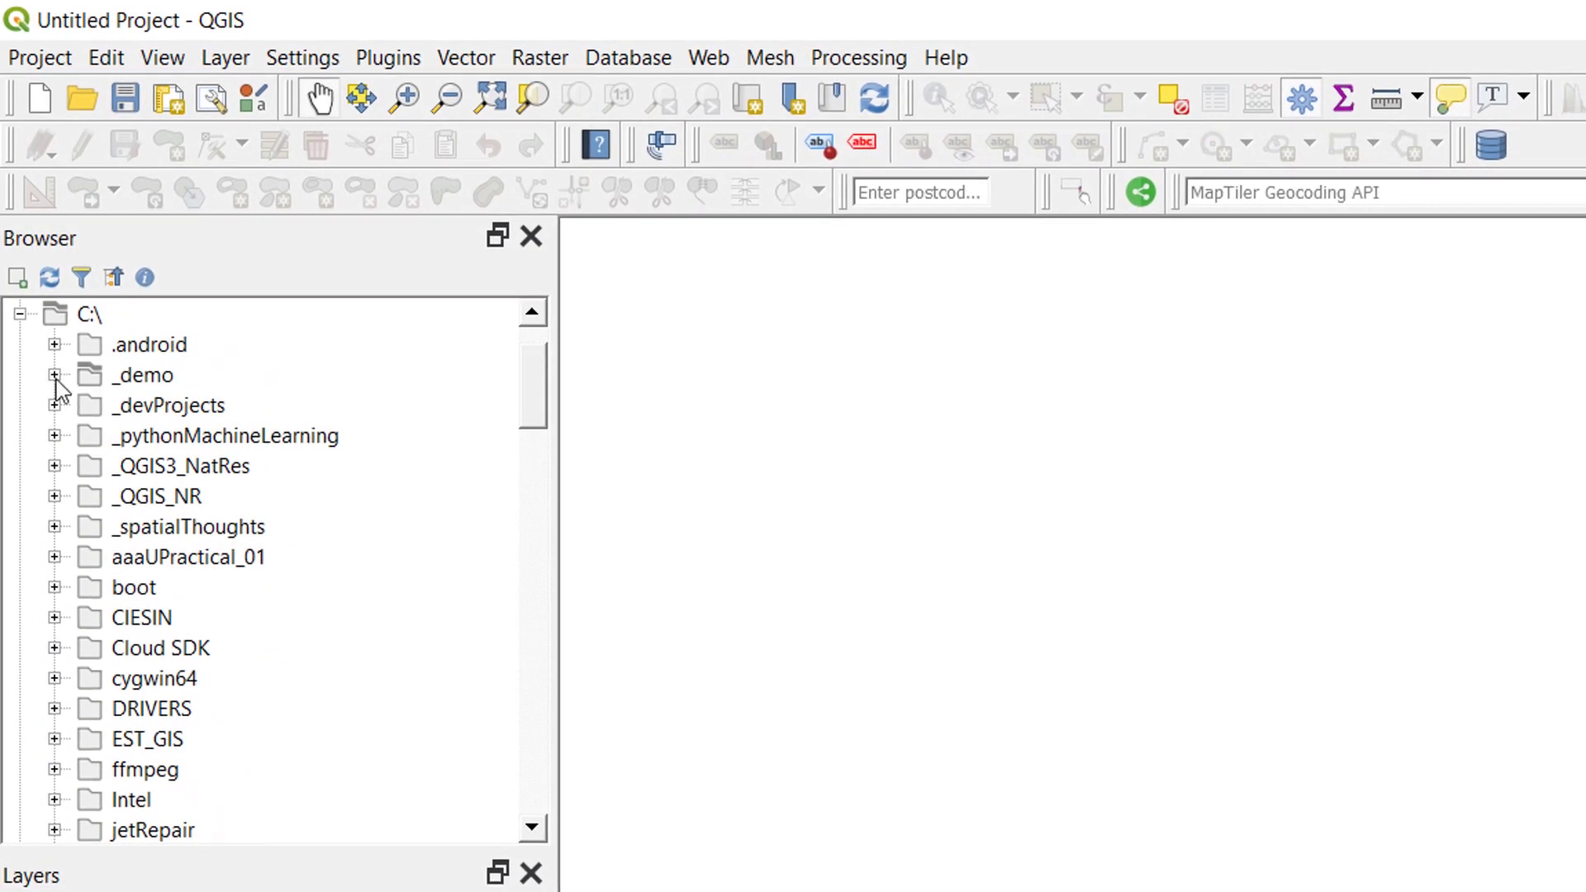
click(55, 376)
scroll(207, 537, down, 20)
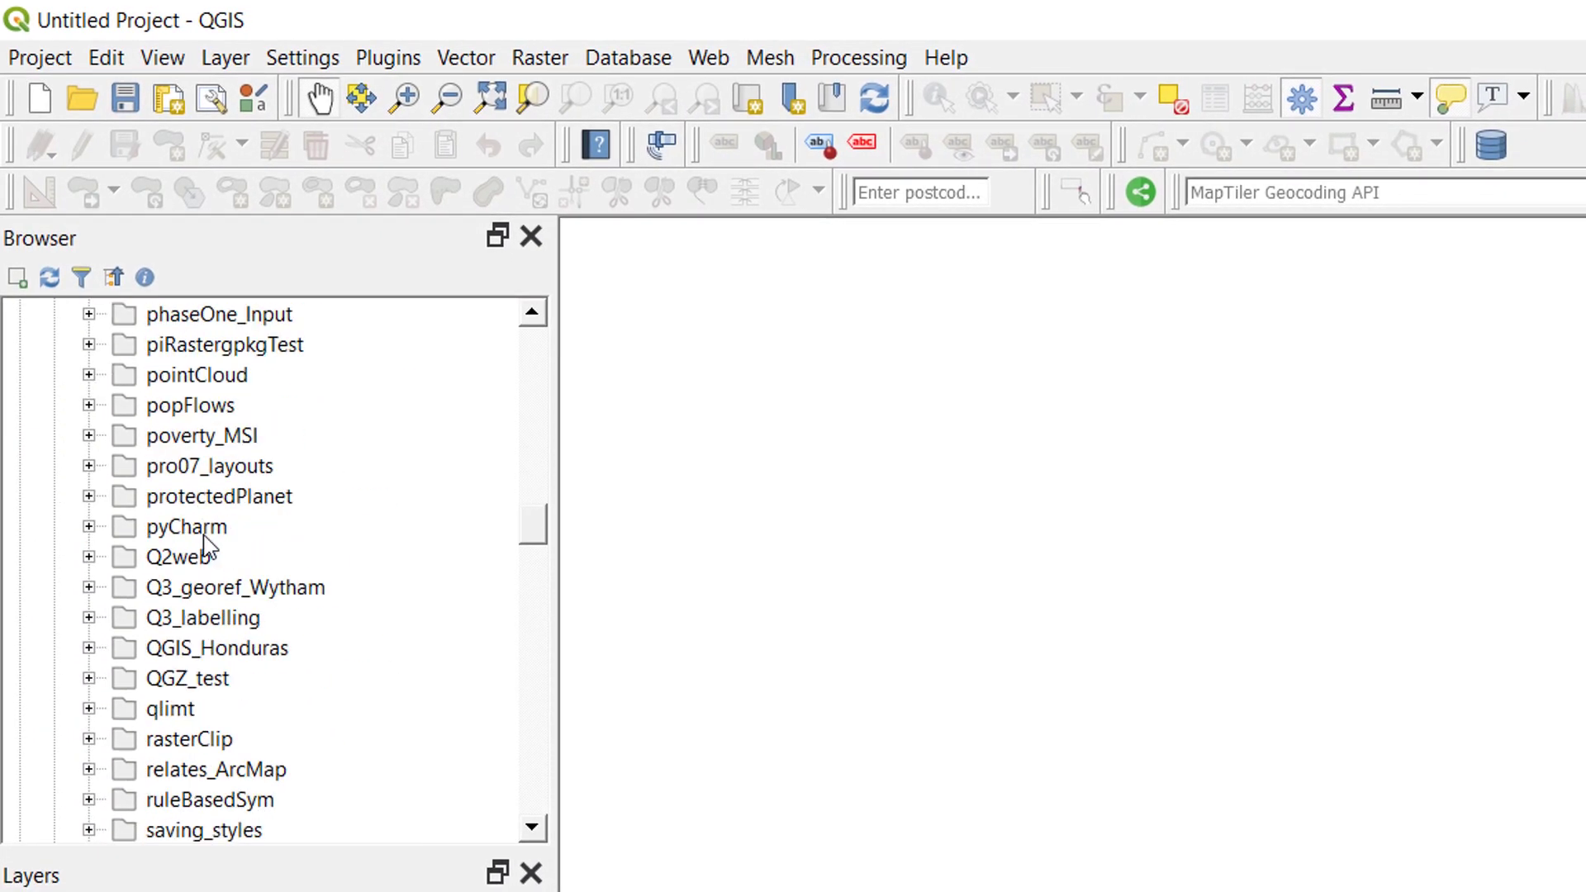
scroll(206, 547, down, 10)
scroll(206, 542, up, 4)
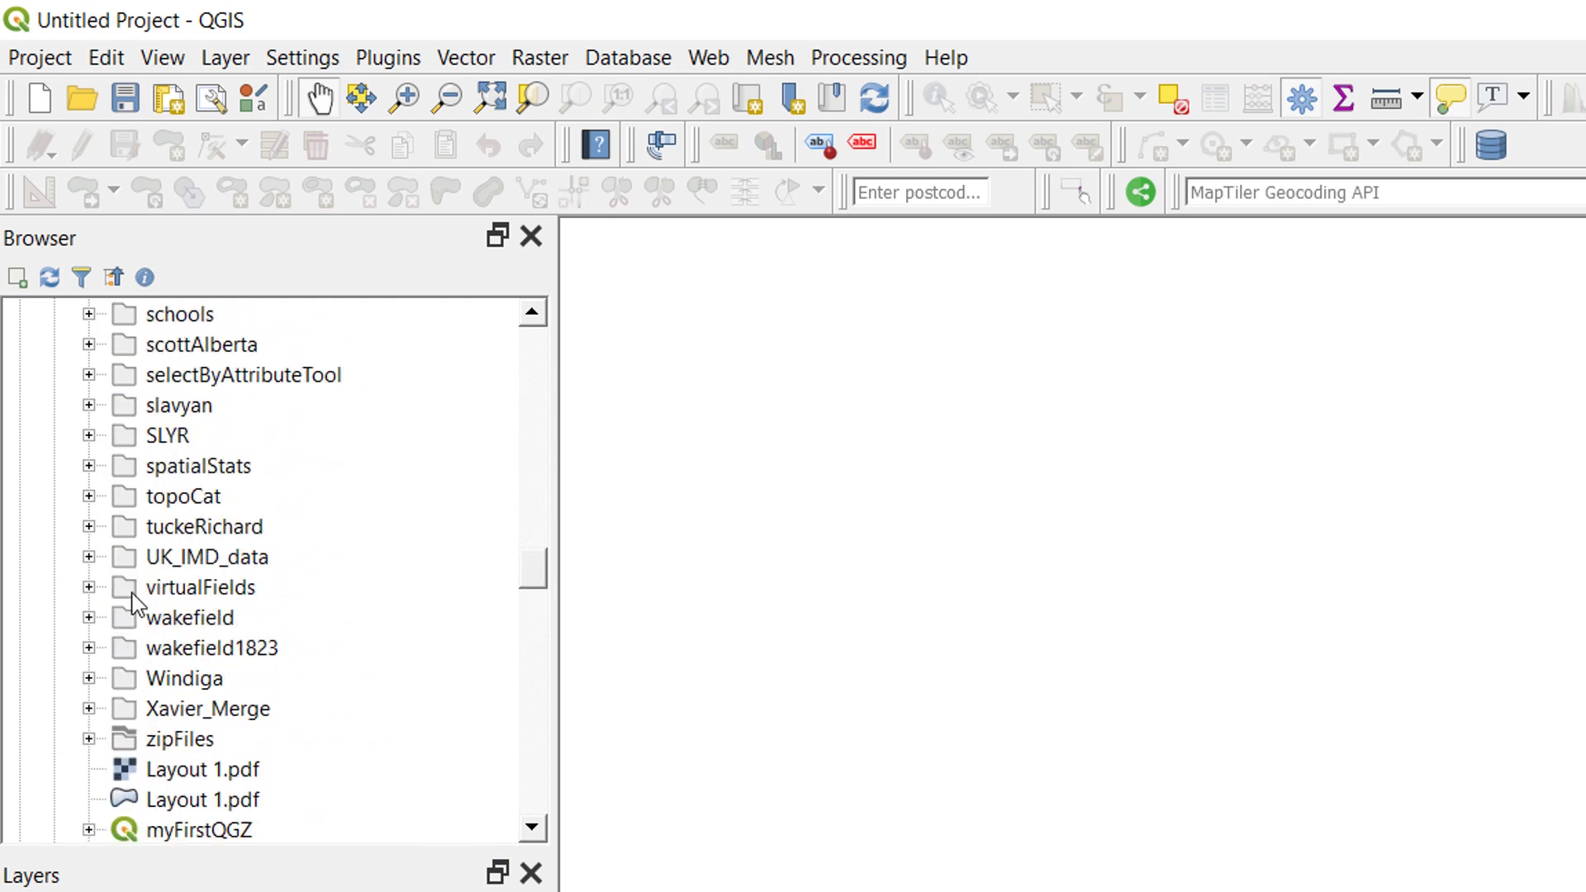
scroll(133, 603, down, 2)
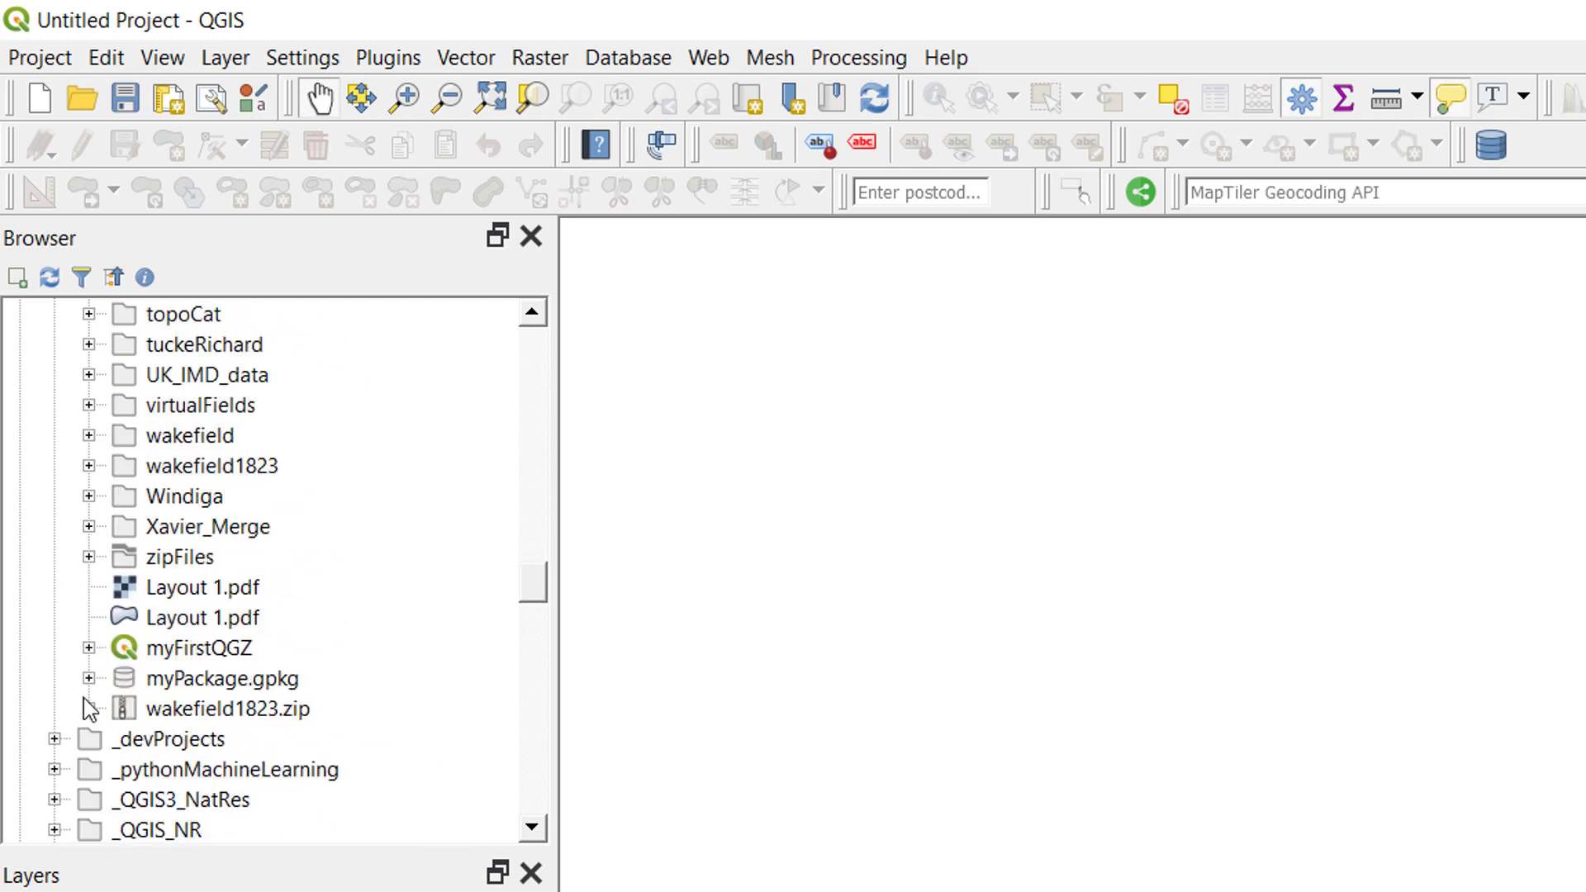
click(89, 559)
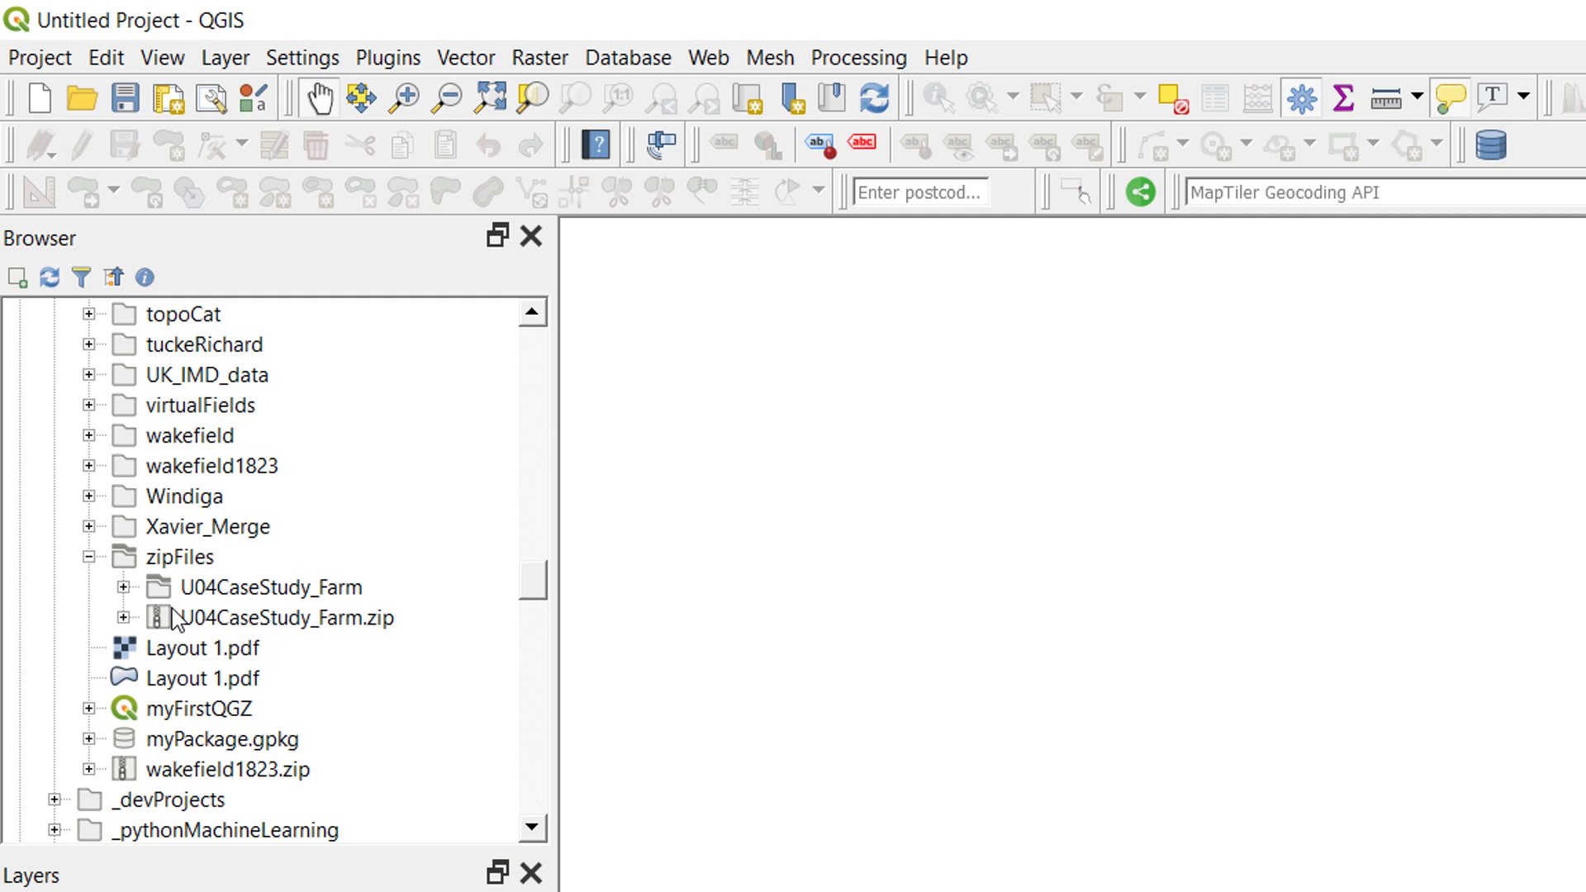
click(231, 595)
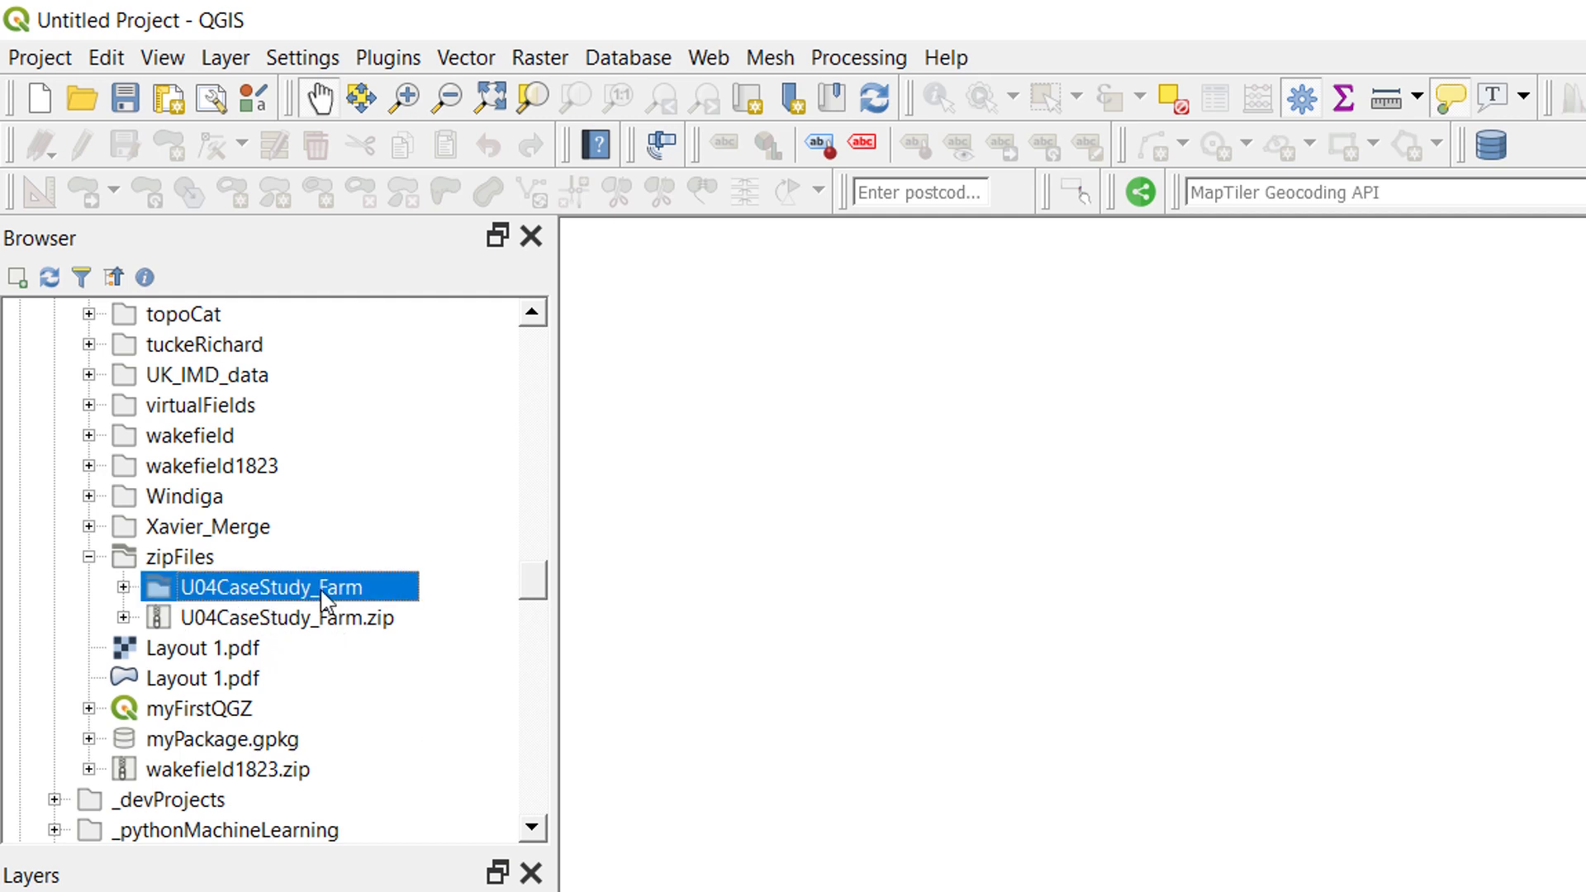
click(277, 620)
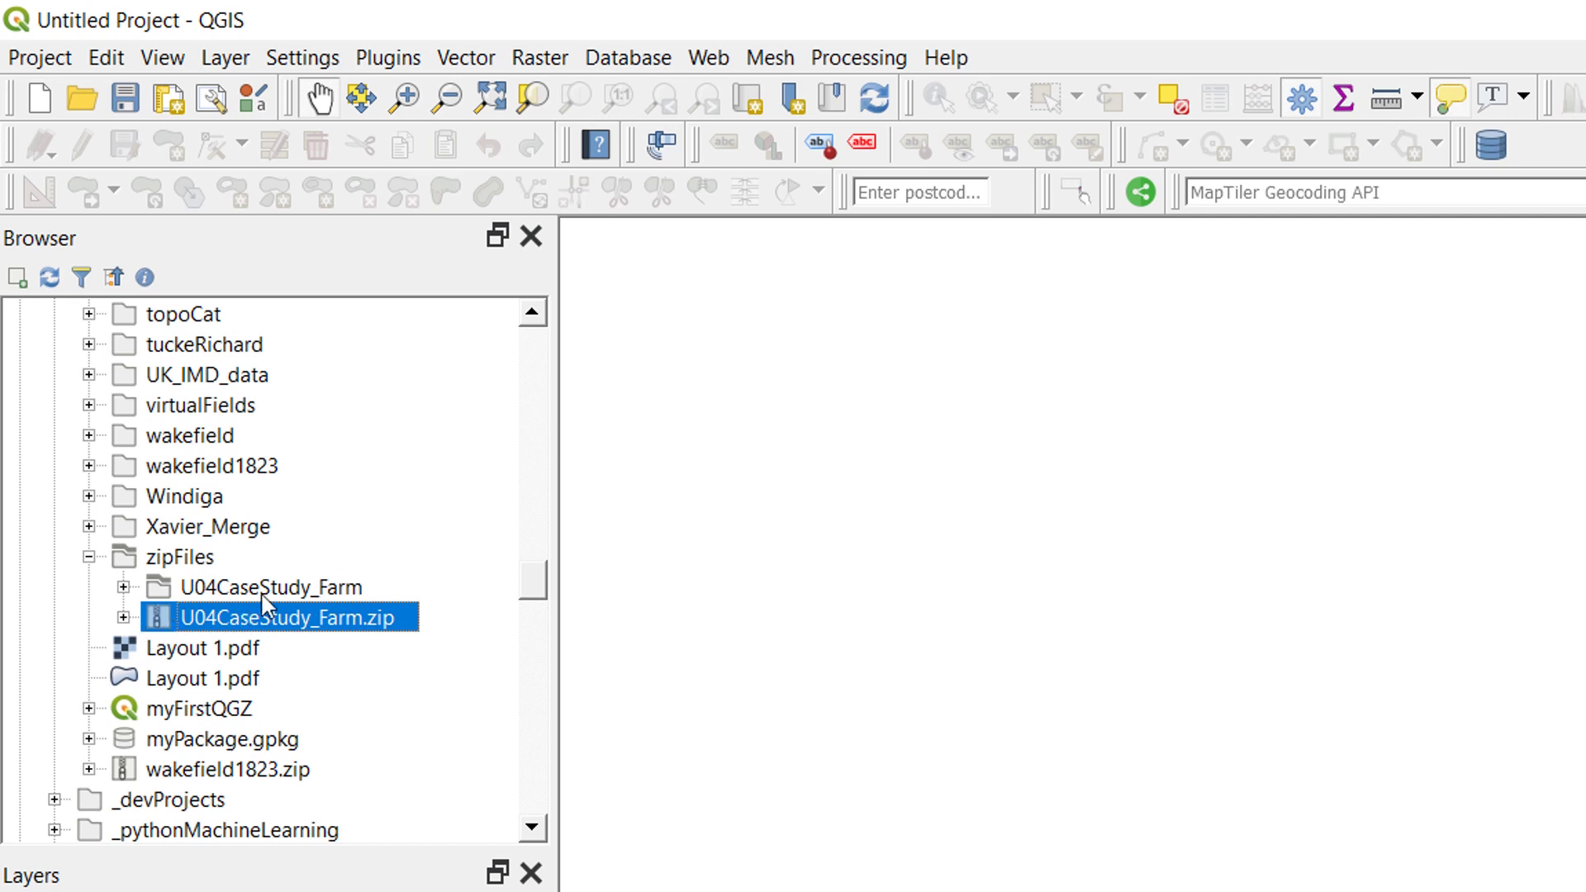
click(185, 562)
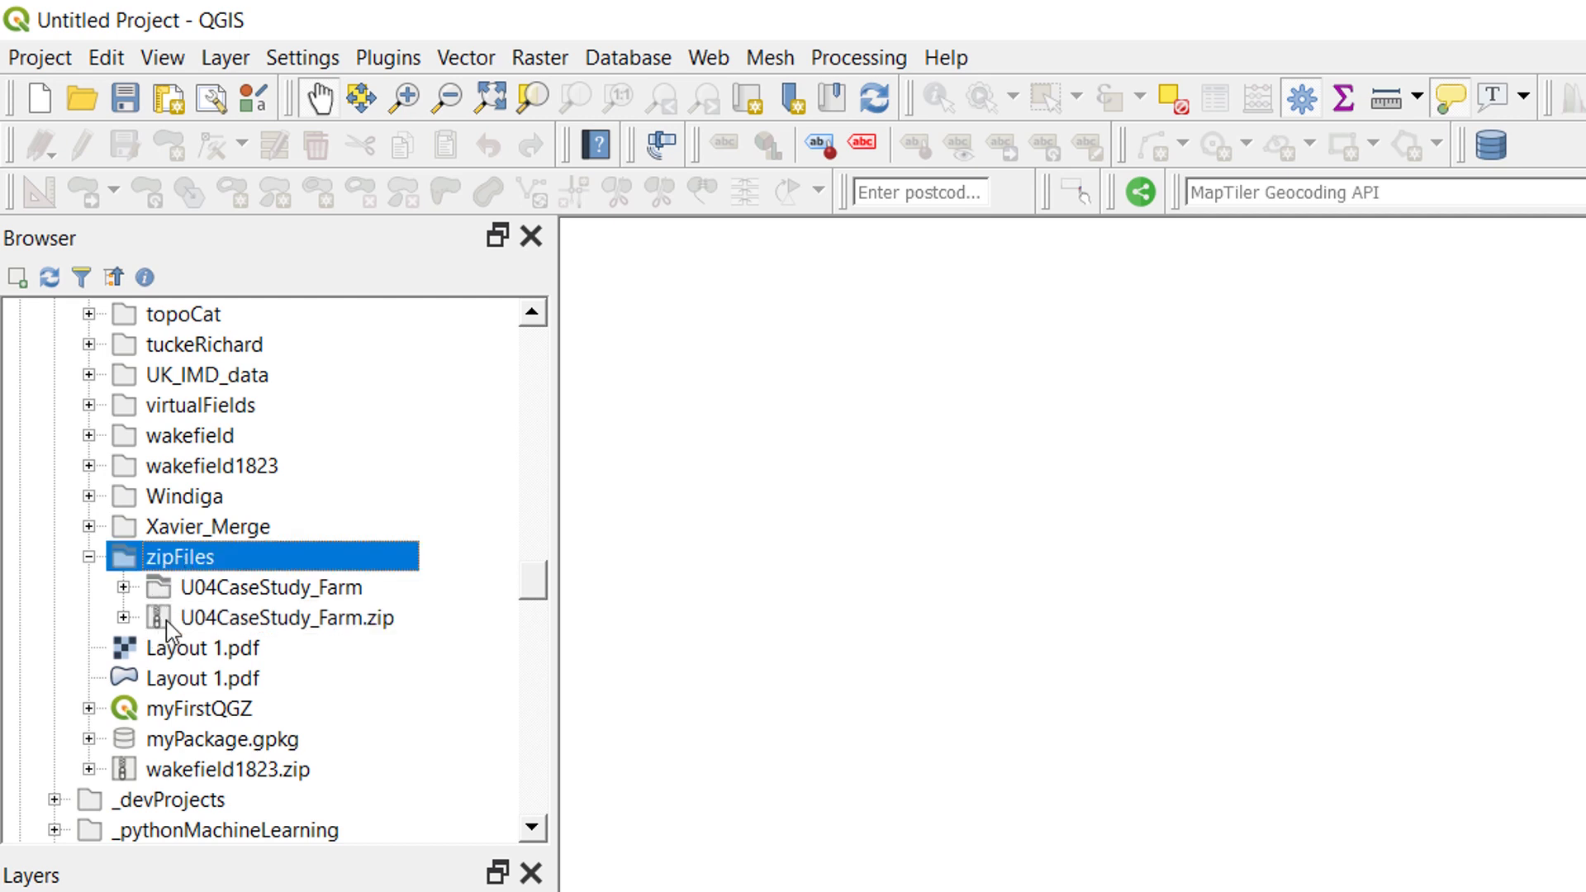
- Expand the extracted U04CaseStudy_Farm folder and U04CaseStudy_Farm.zip to list their Raster and Vector files
click(124, 587)
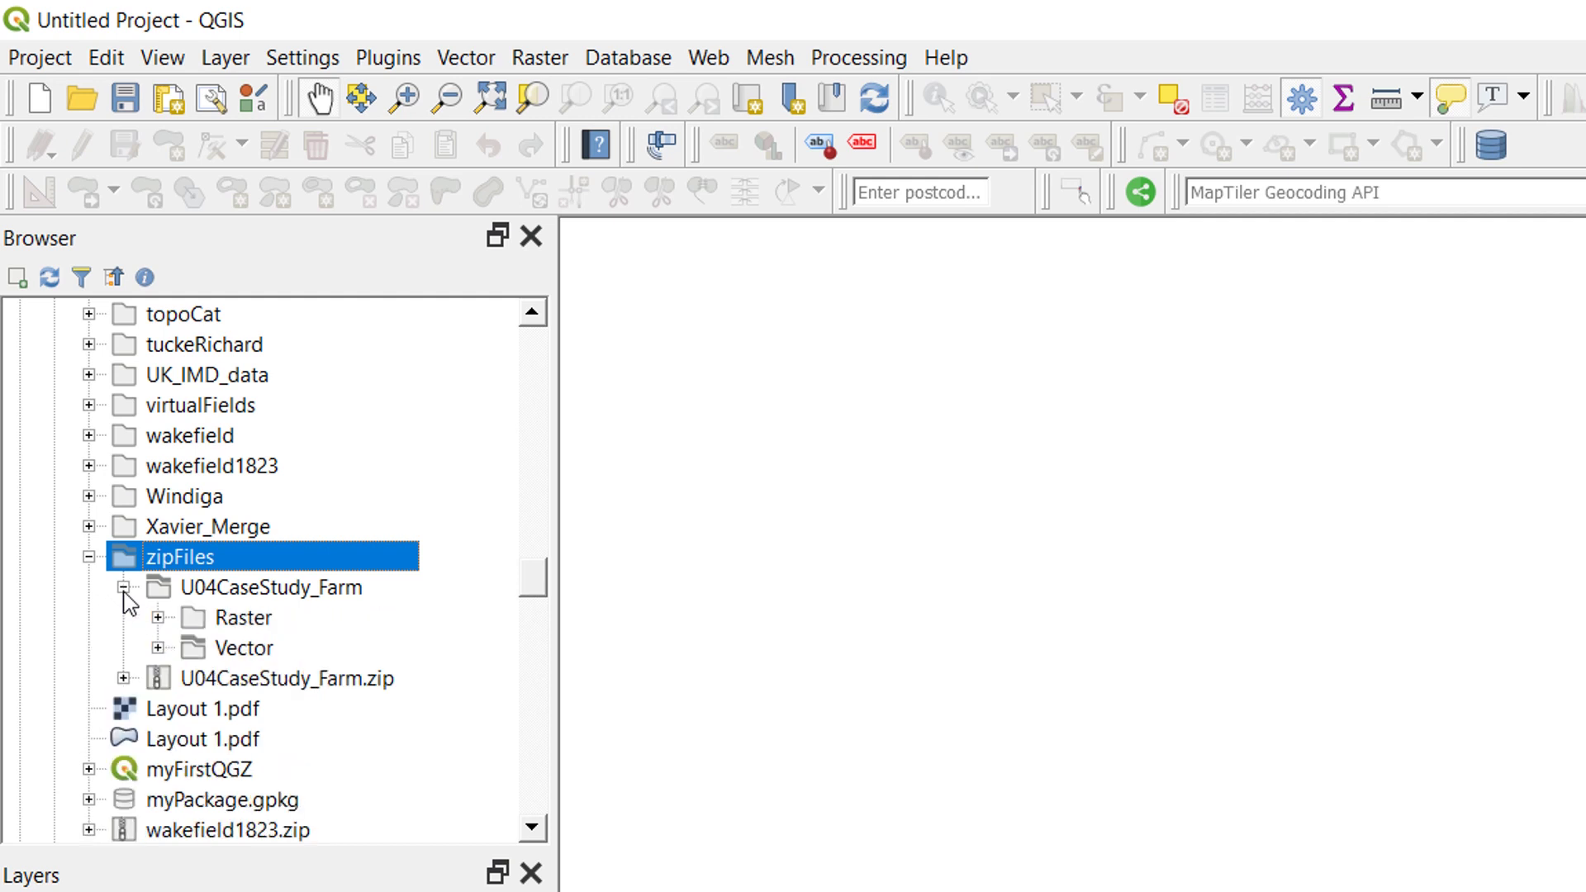
click(125, 679)
scroll(376, 702, down, 3)
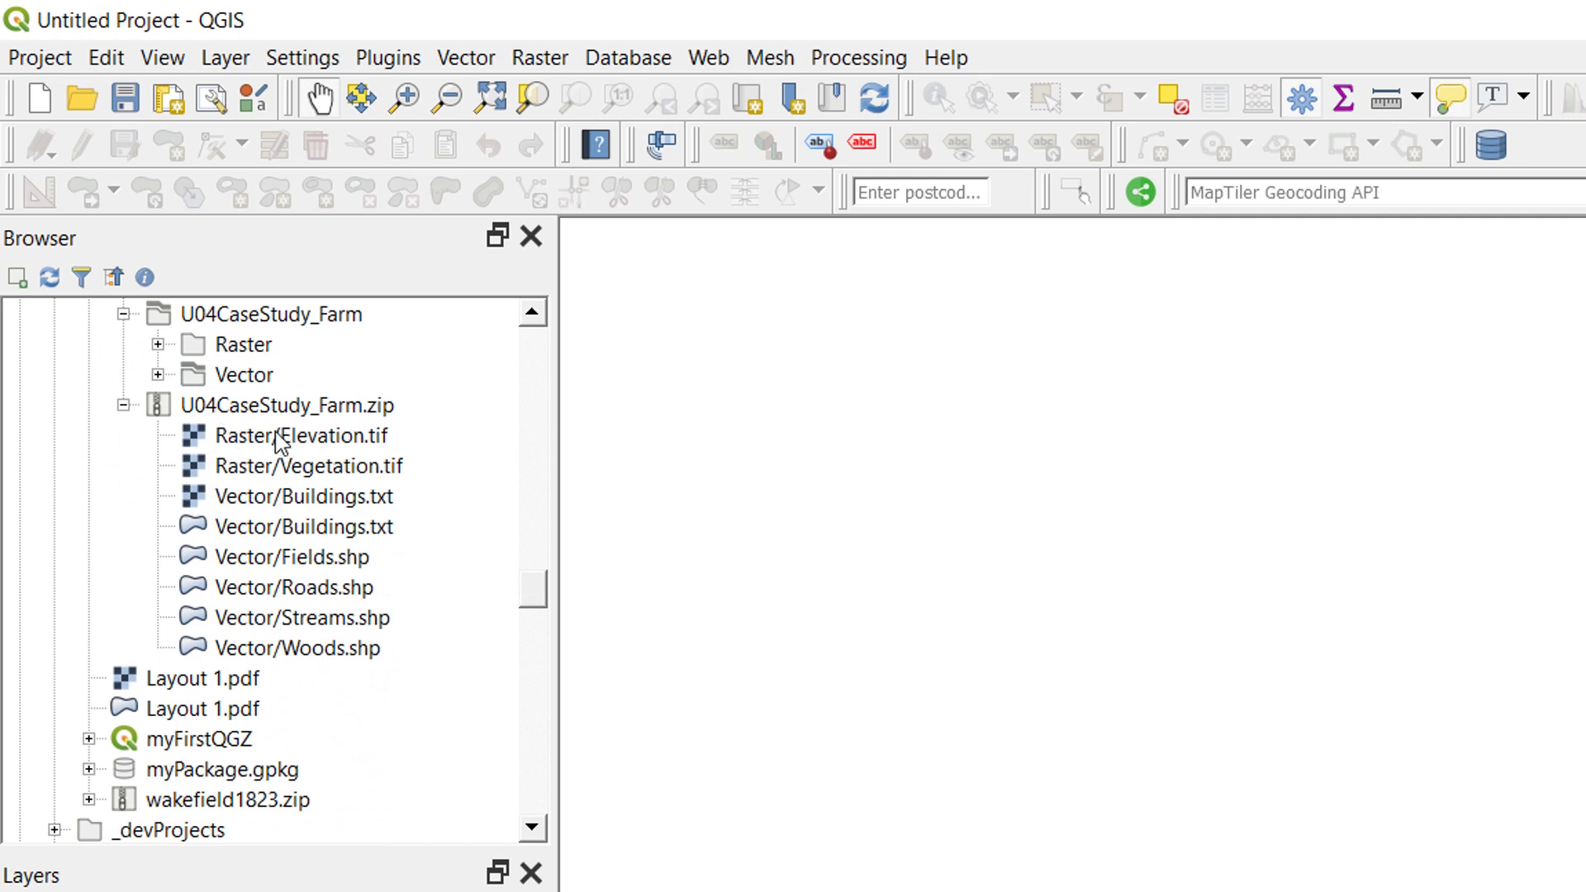
scroll(306, 583, up, 1)
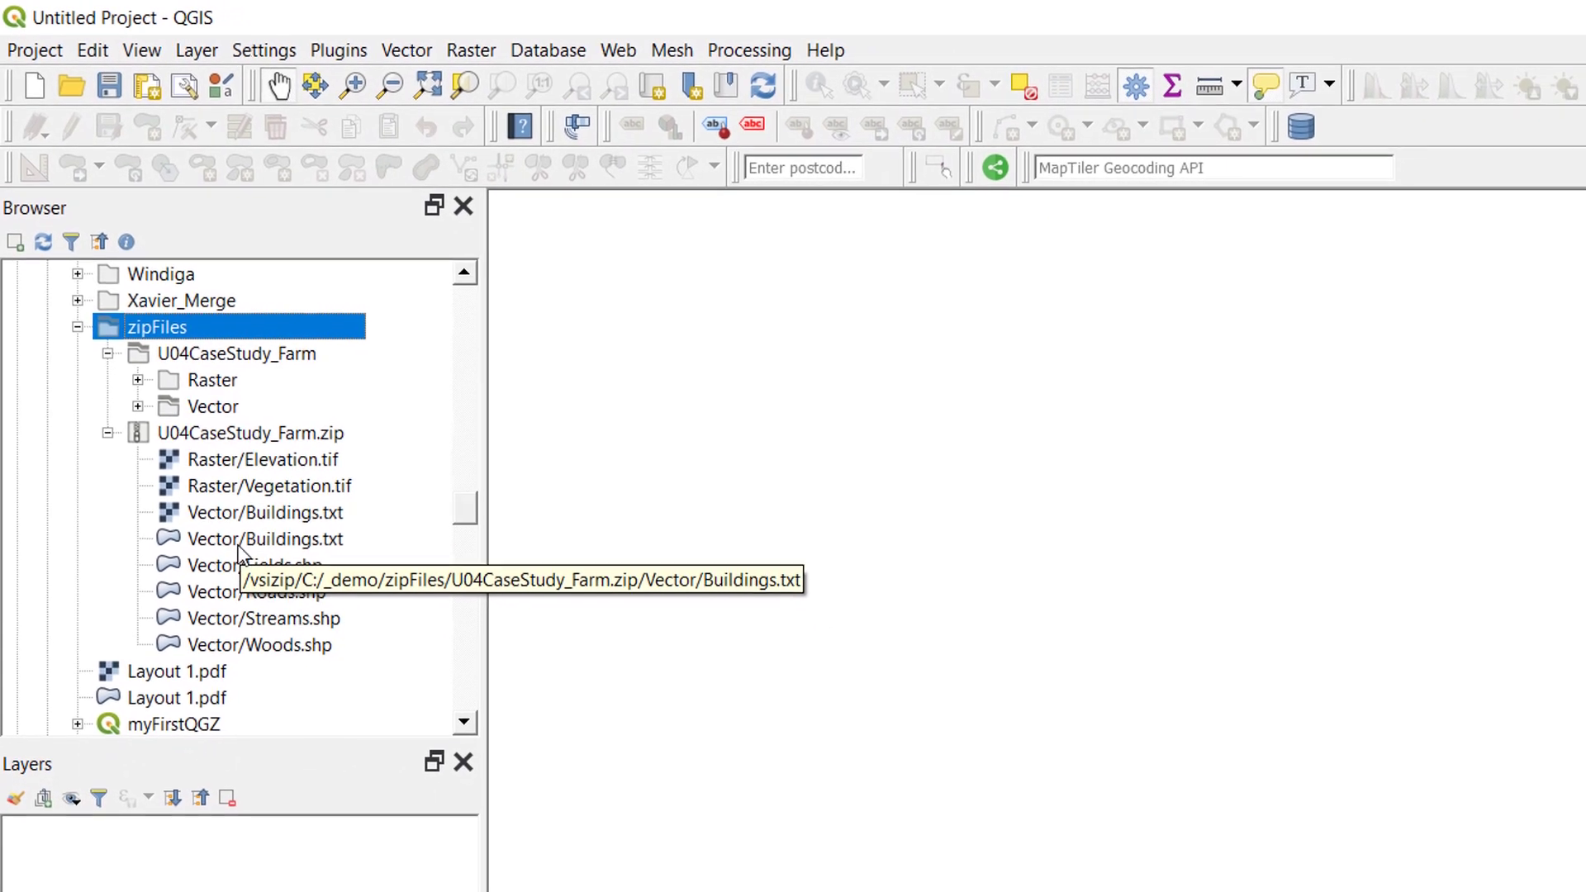
- Add Fields.shp to the Layers panel from both the zip's Vector folder and the extracted Vector folder
mouse_move(212, 526)
mouse_down()
mouse_move(259, 725)
mouse_move(212, 811)
mouse_move(208, 796)
mouse_move(73, 816)
mouse_up()
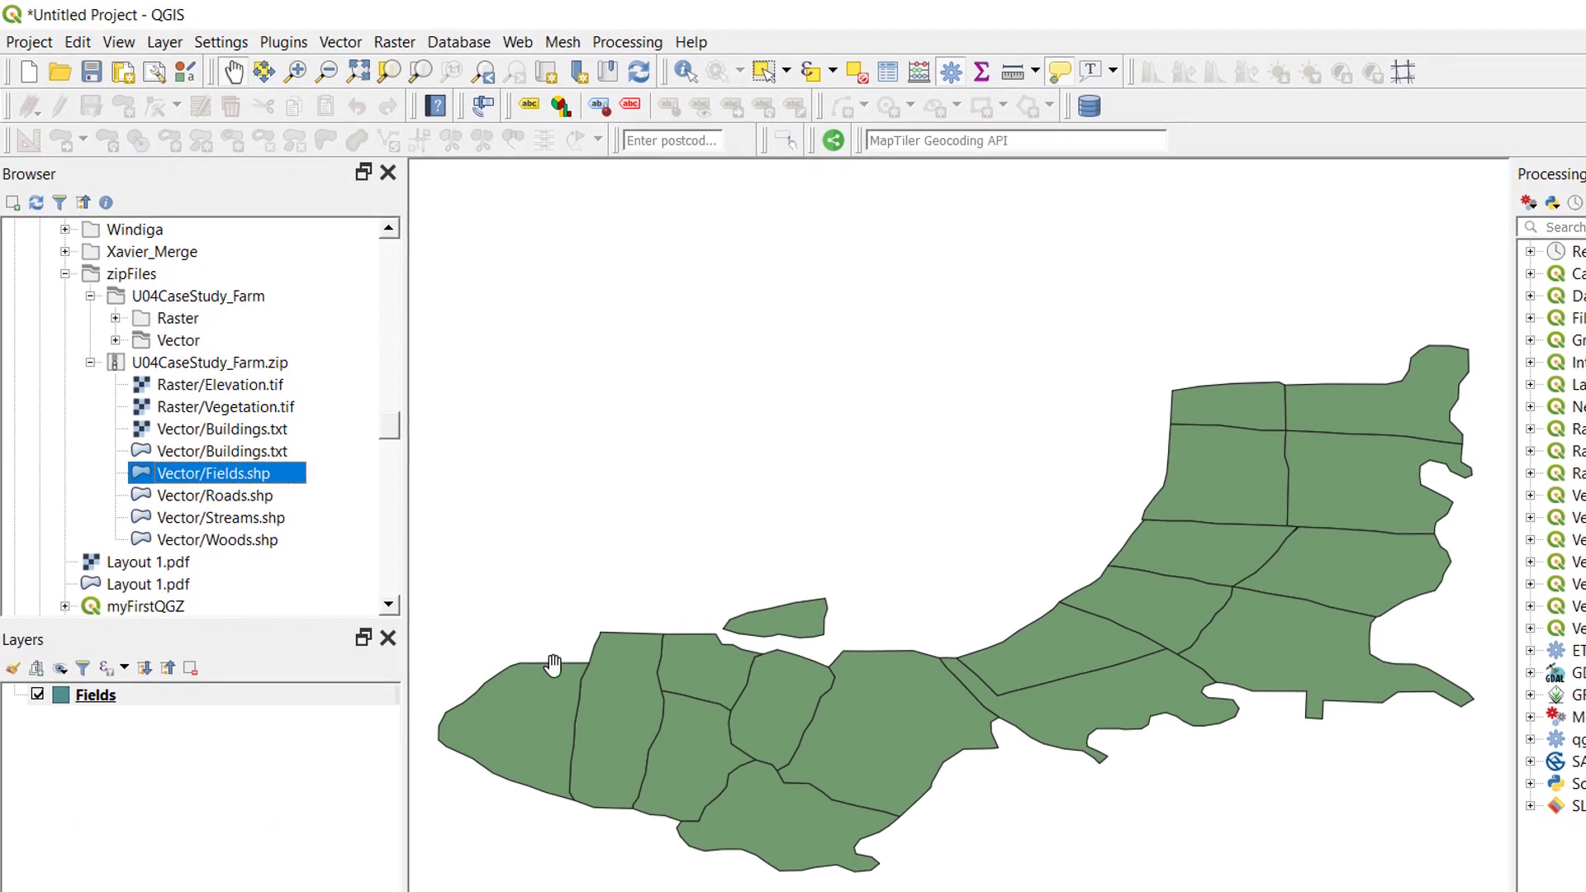
click(116, 340)
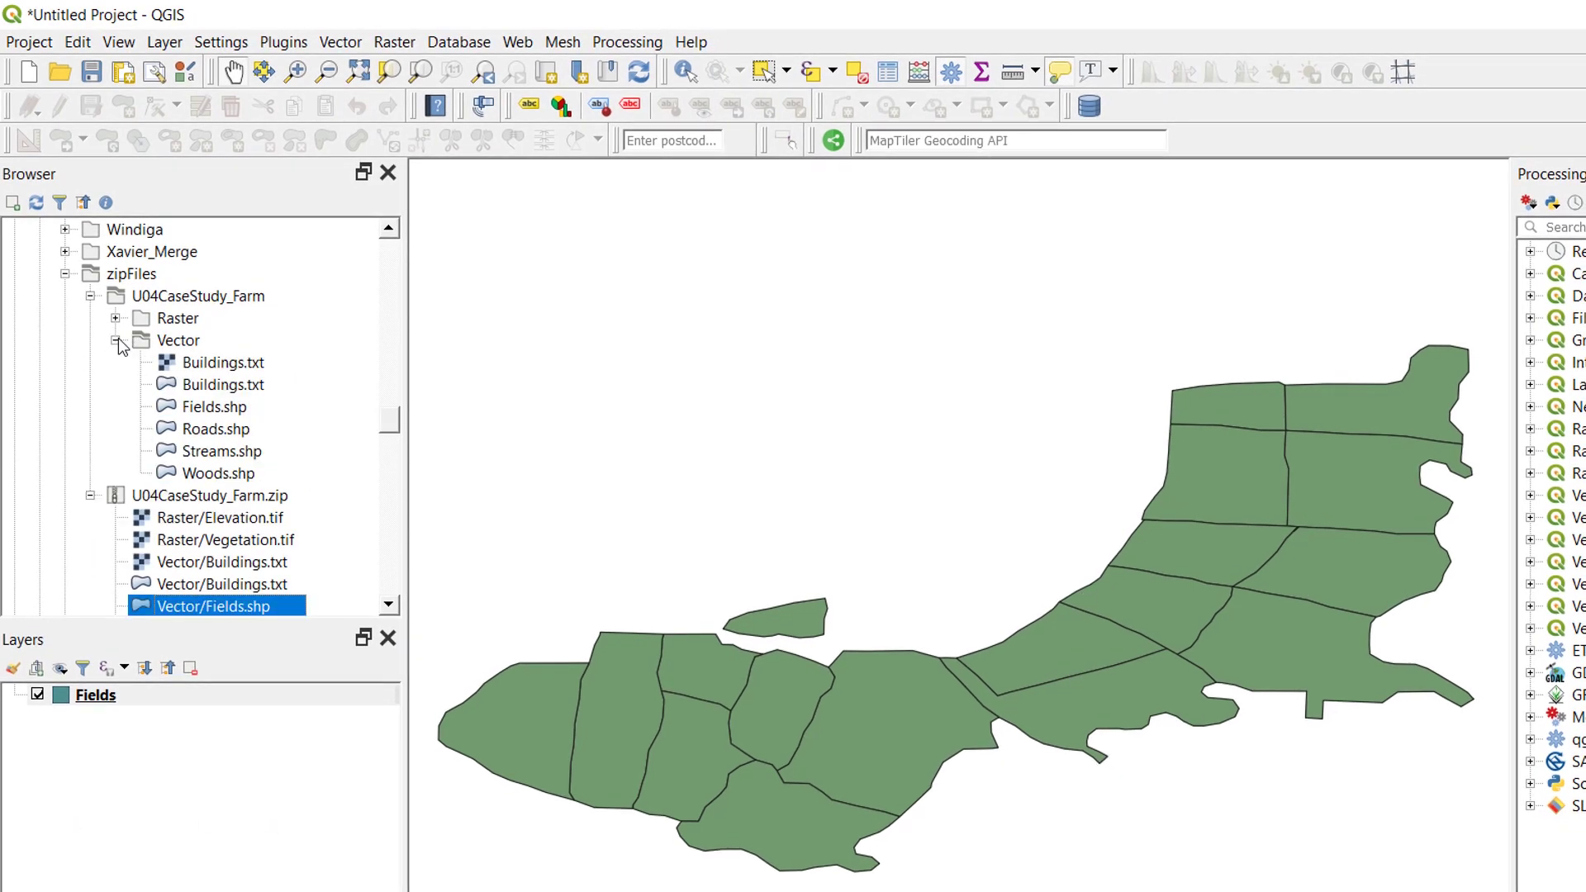
drag(224, 413, 390, 779)
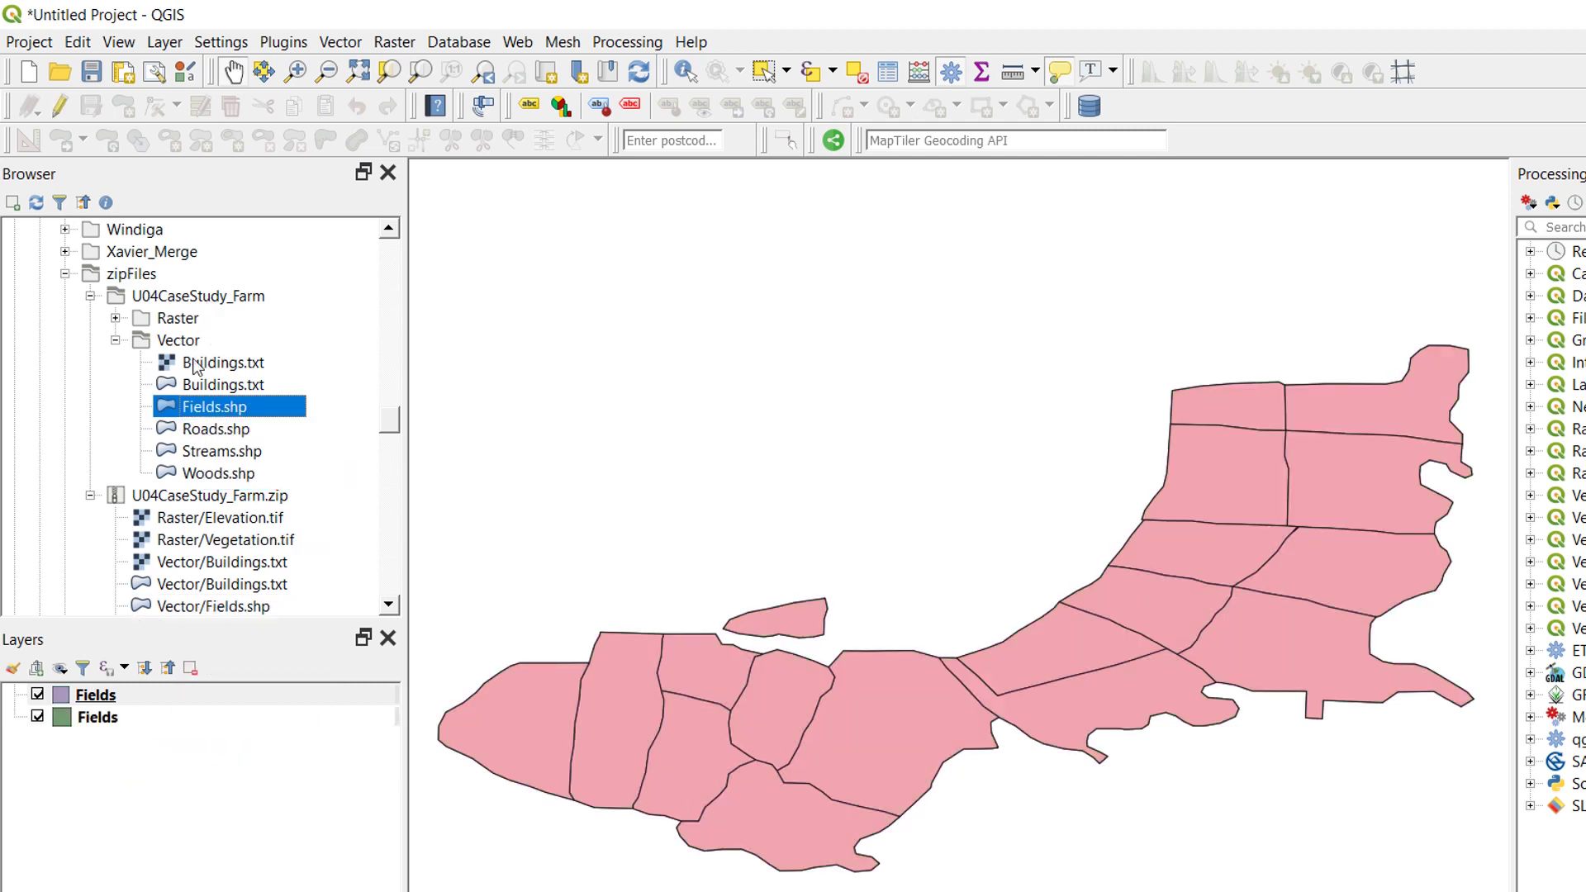
scroll(238, 459, down, 3)
scroll(238, 450, up, 3)
scroll(270, 442, down, 2)
scroll(260, 458, up, 2)
click(97, 698)
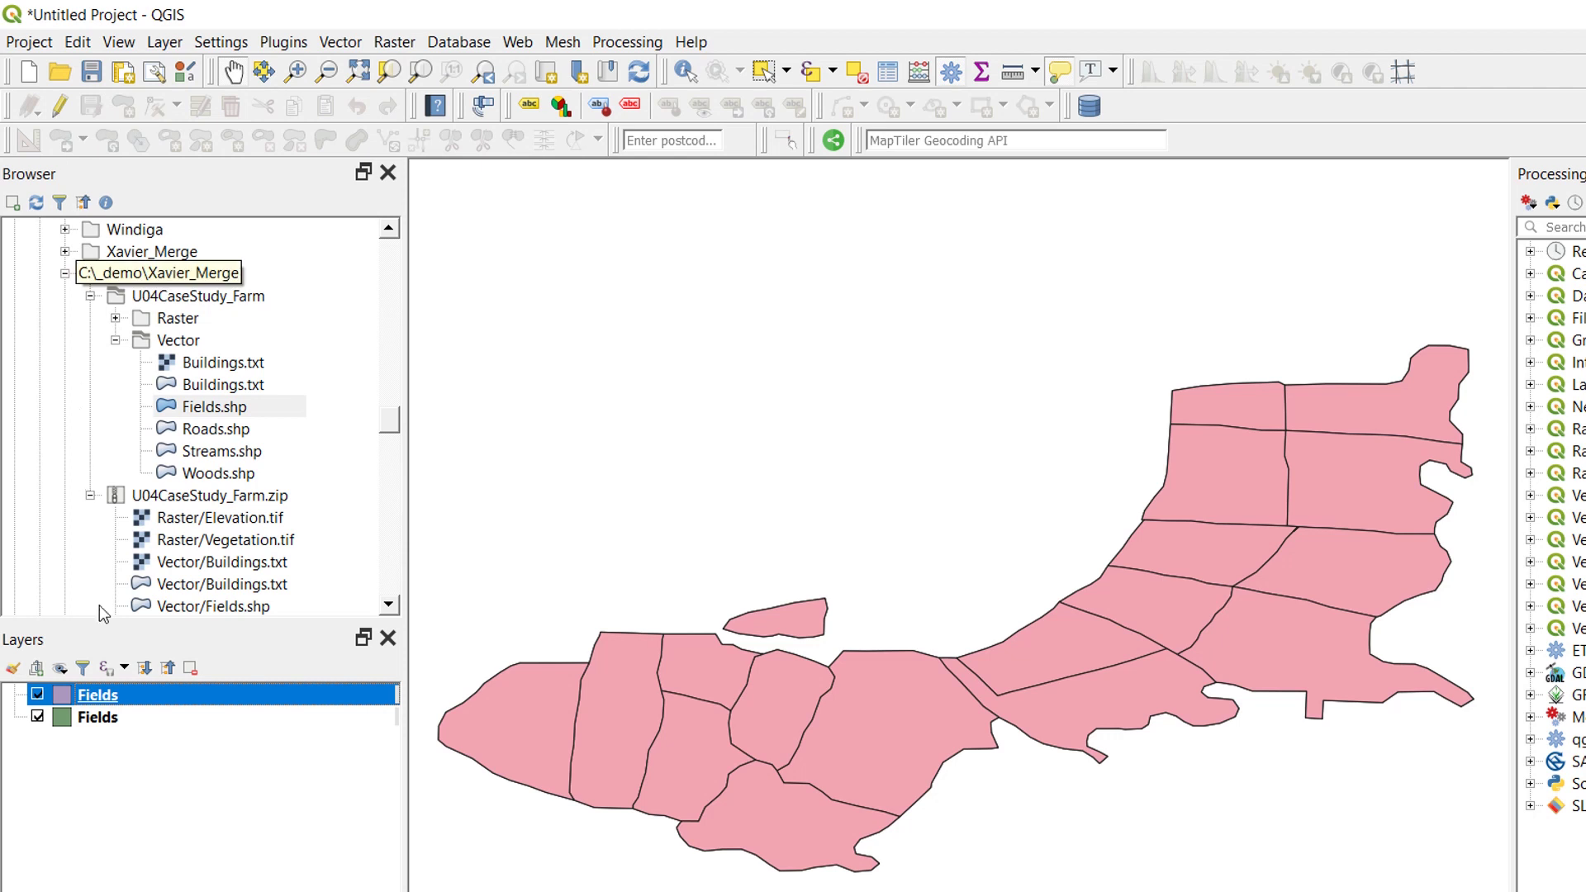
- Hide the pink Fields layer, leaving only the green zip-sourced Fields layer visible
click(86, 717)
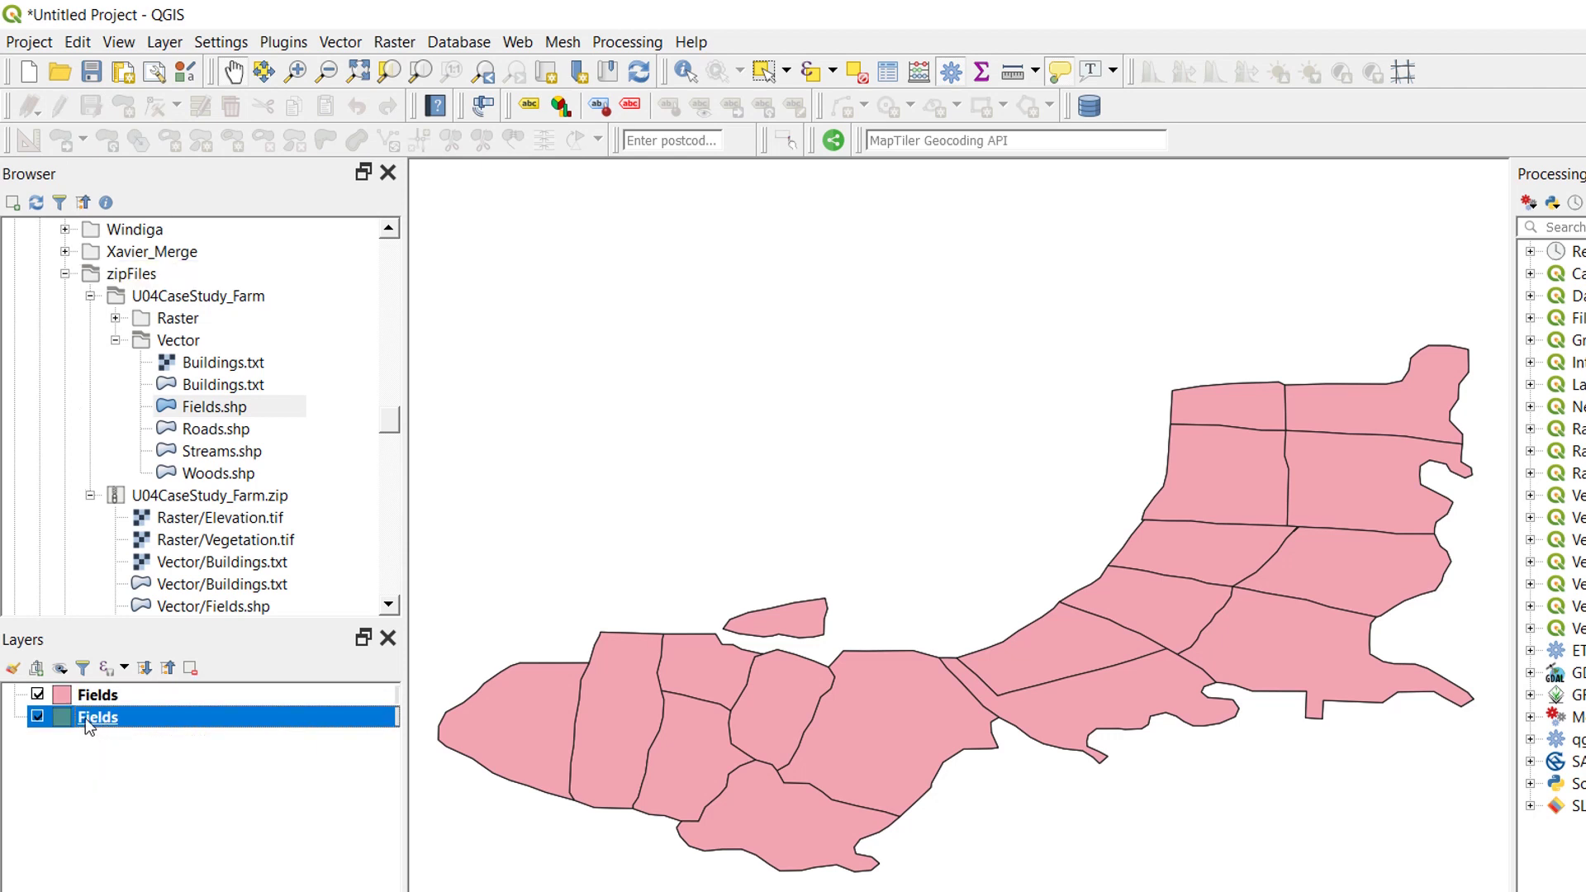
click(38, 694)
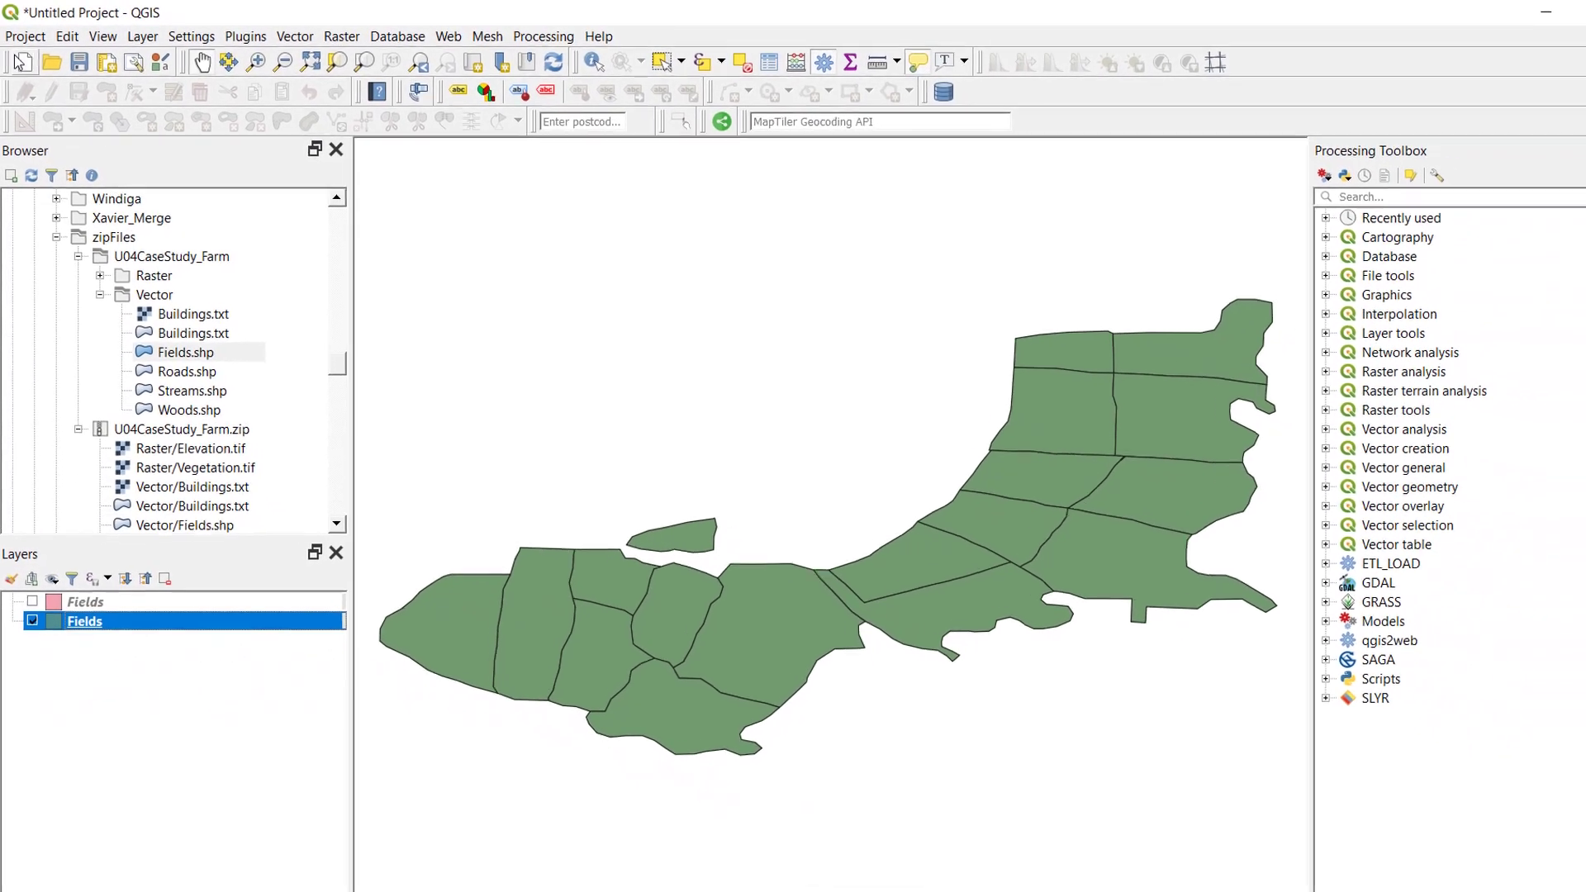
- Start Project > Save As and navigate to the C:\_demo\zipFiles folder
click(24, 34)
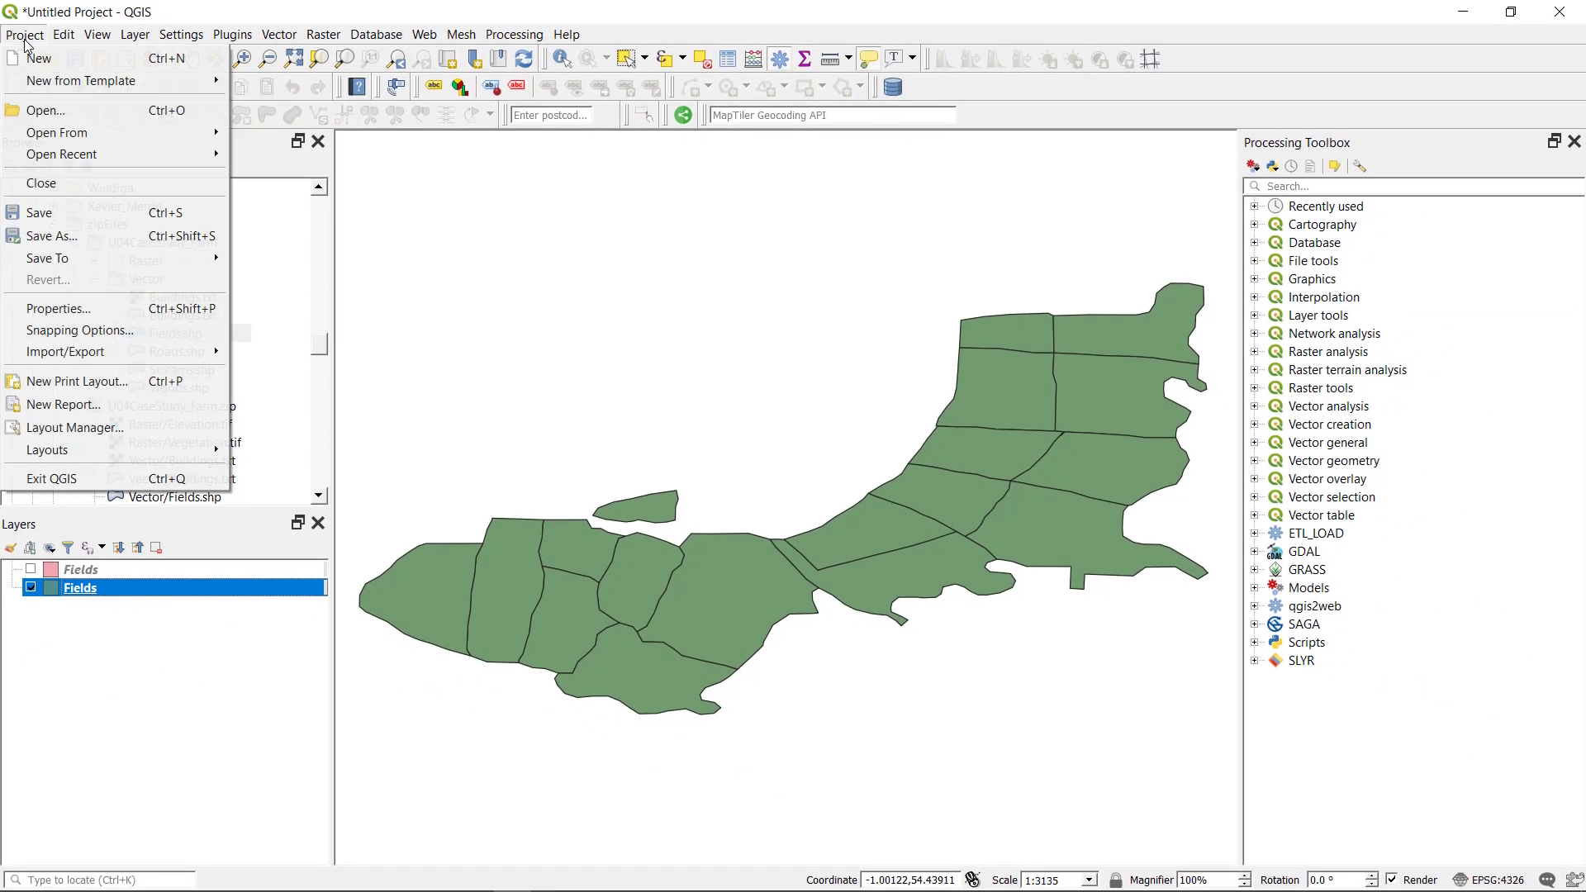
click(41, 237)
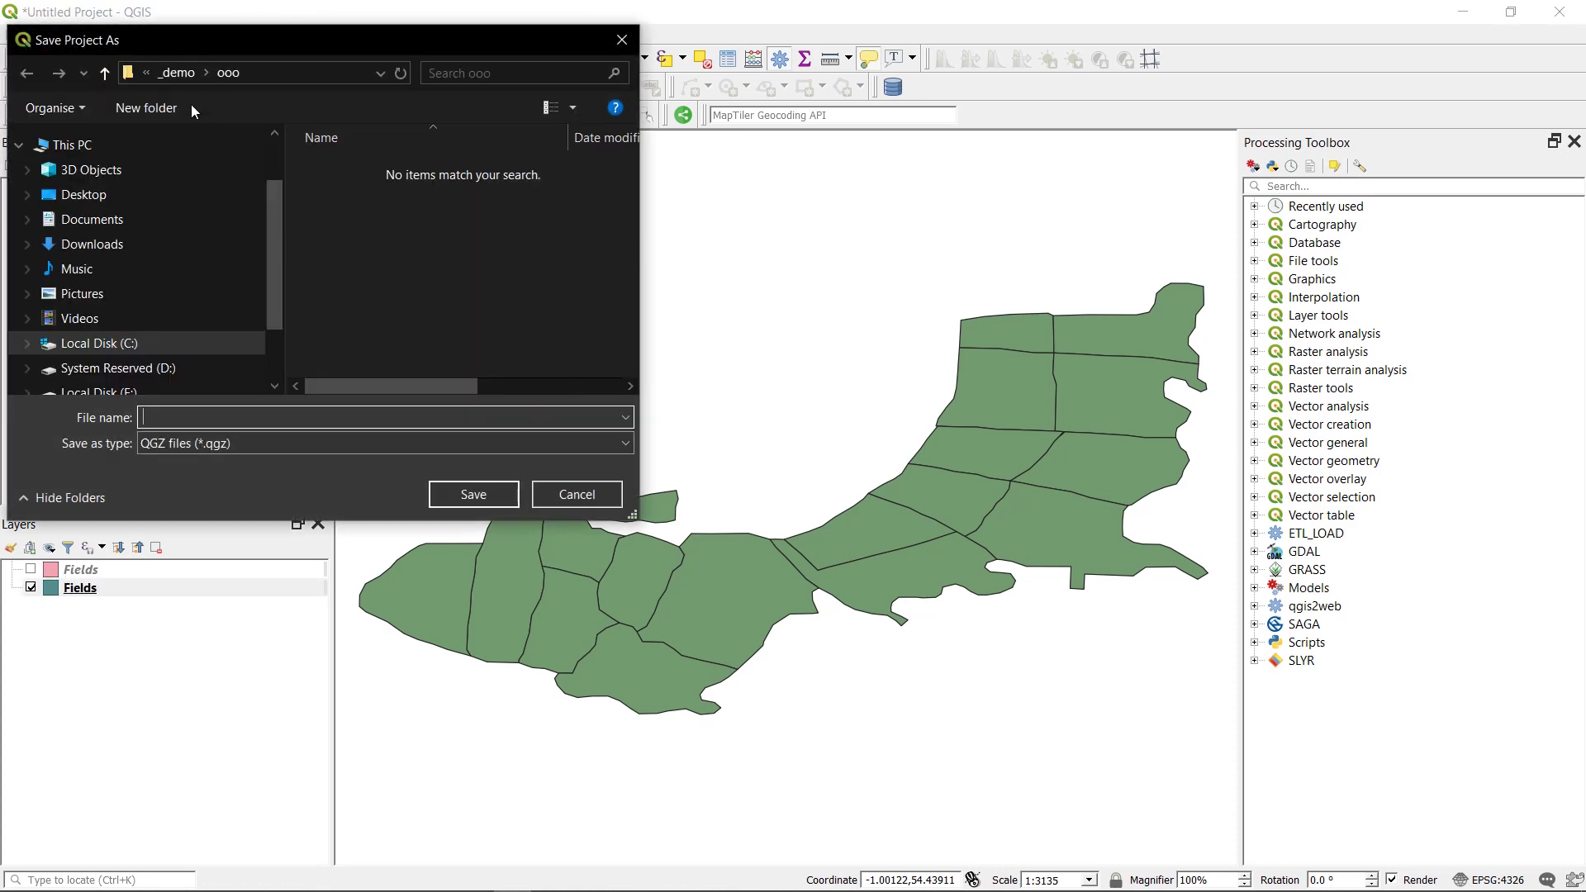
click(180, 74)
scroll(388, 248, down, 10)
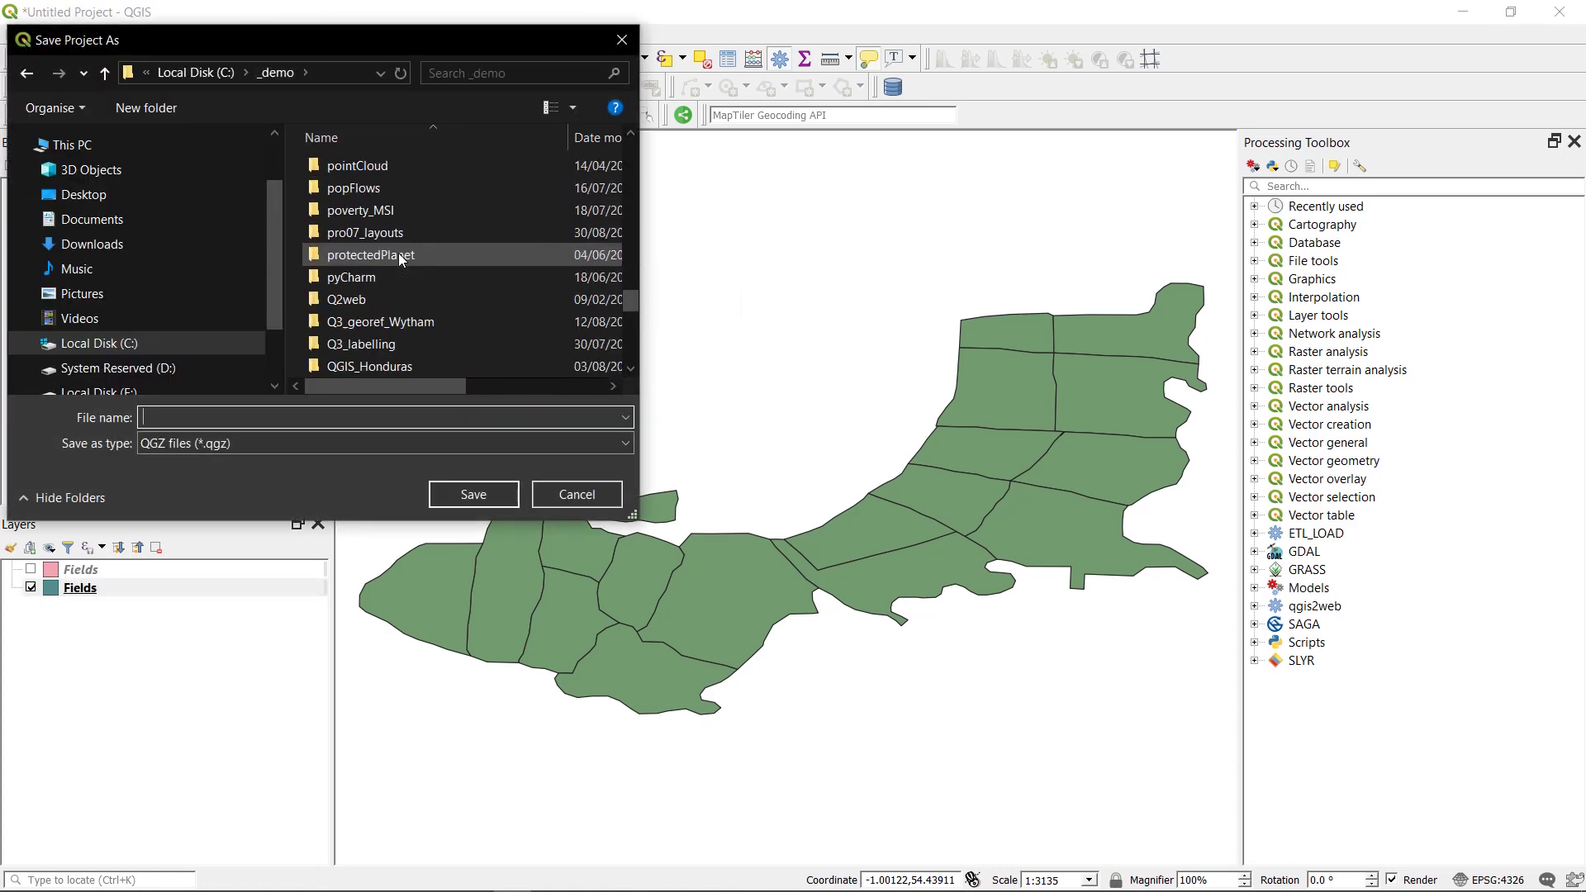
scroll(399, 253, down, 3)
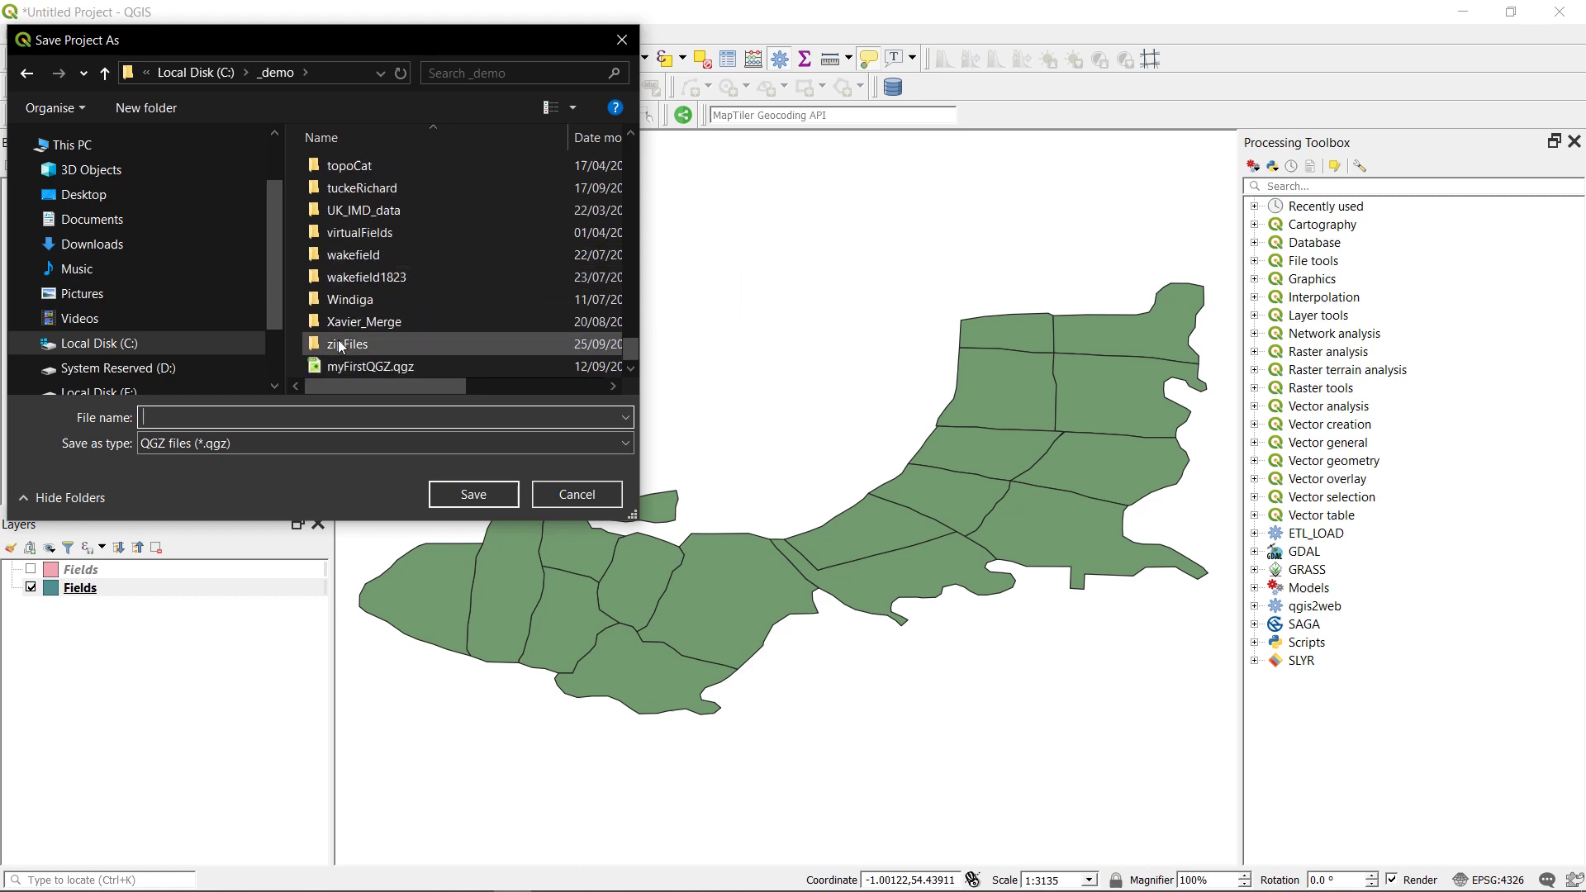
click(340, 344)
double_click(340, 343)
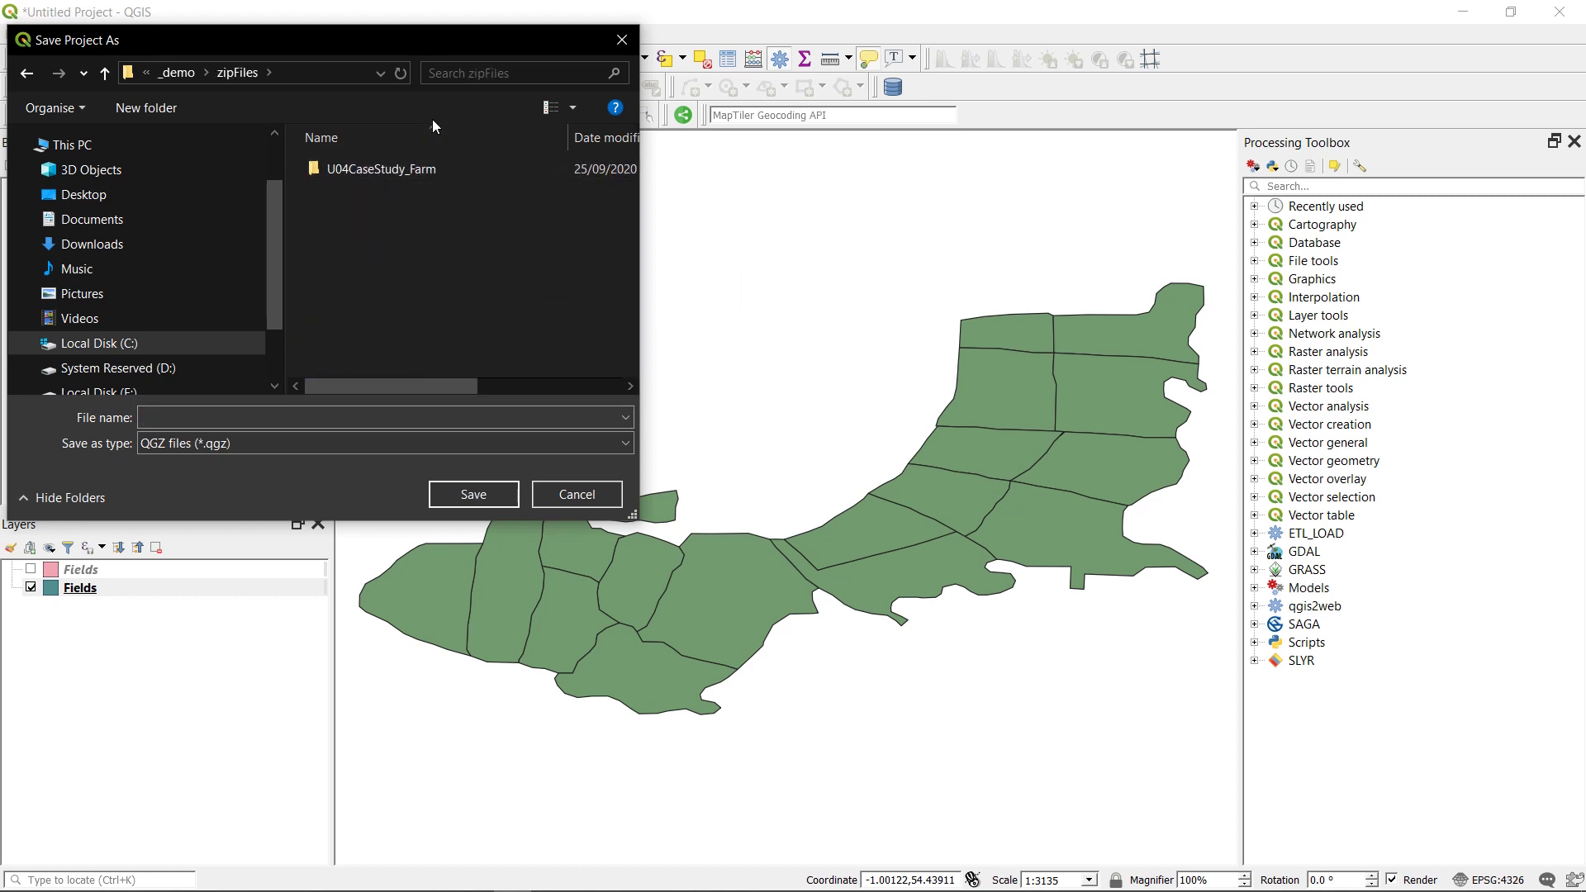
- Save the project as myProject and locate myProject.qgz in the Browser under zipFiles
drag(641, 211, 933, 235)
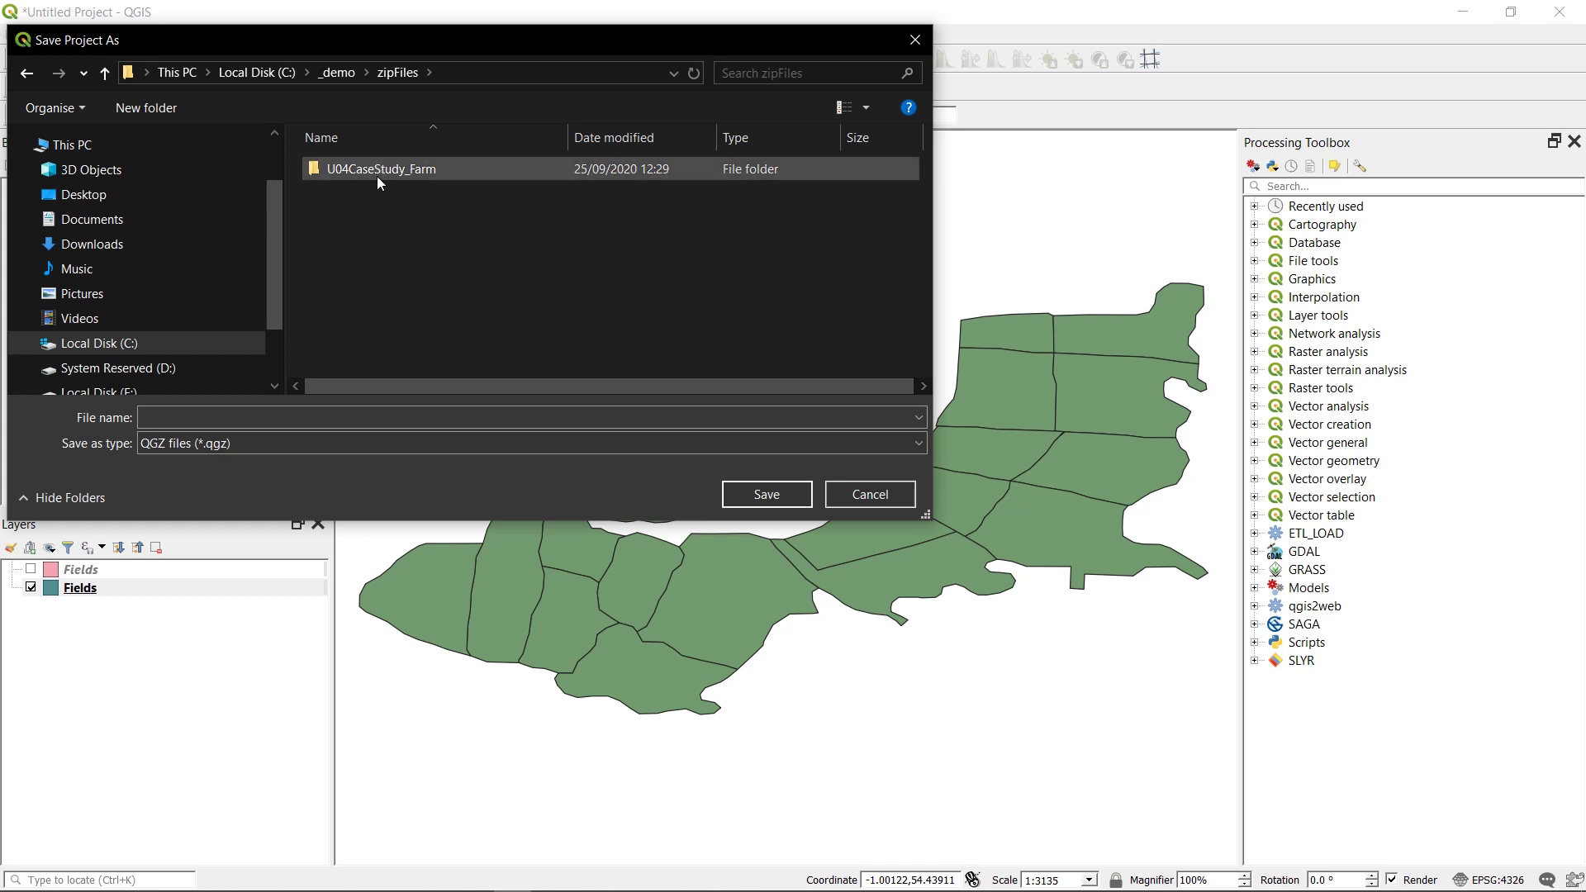
click(184, 418)
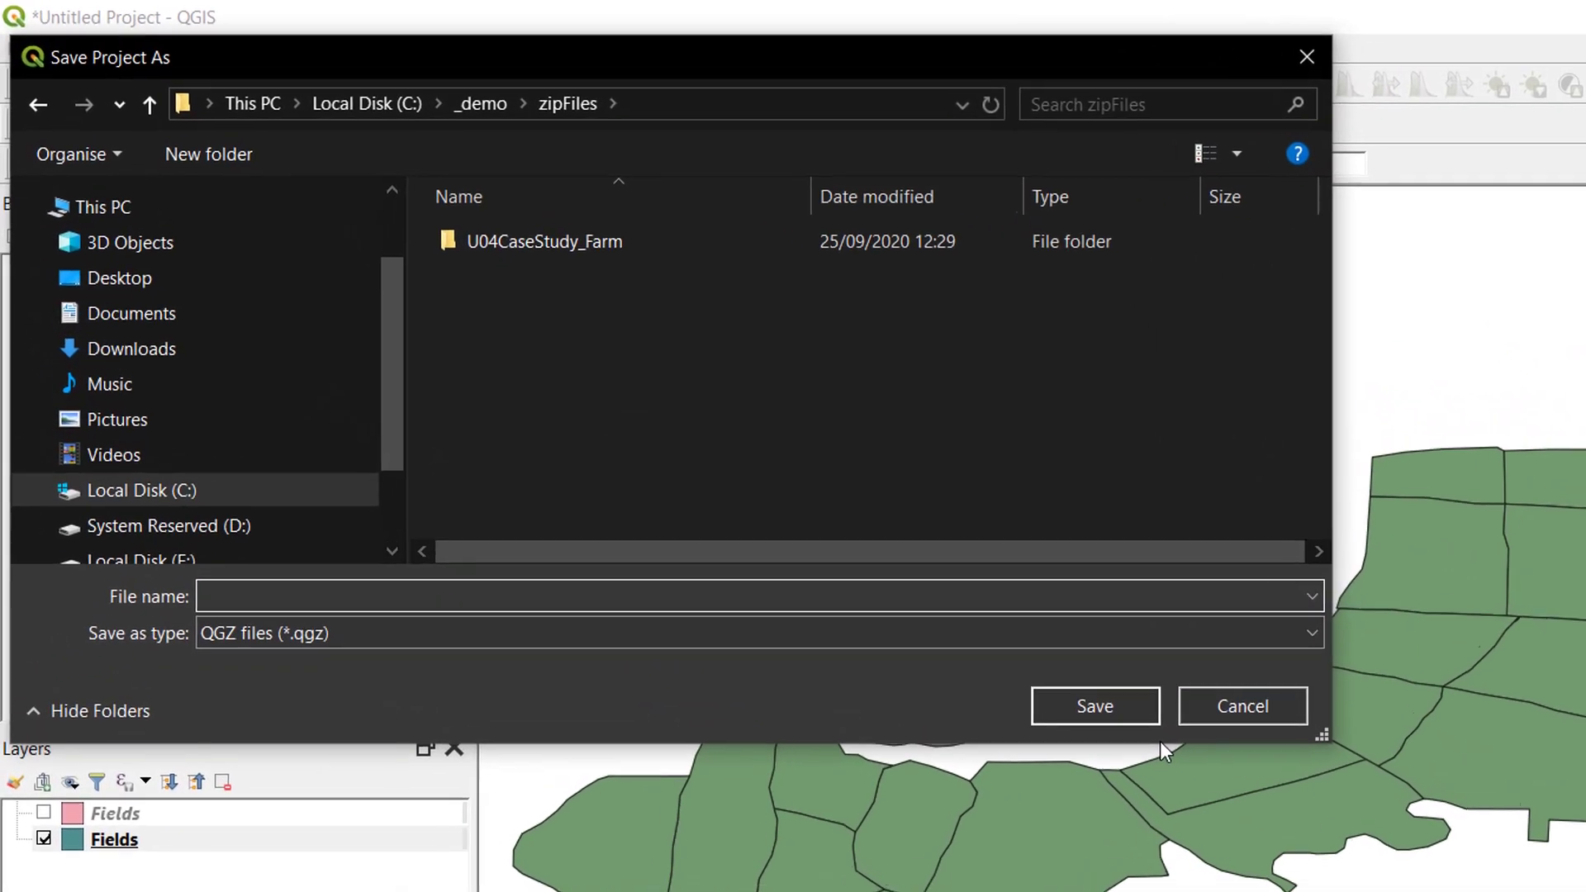
text(myProj)
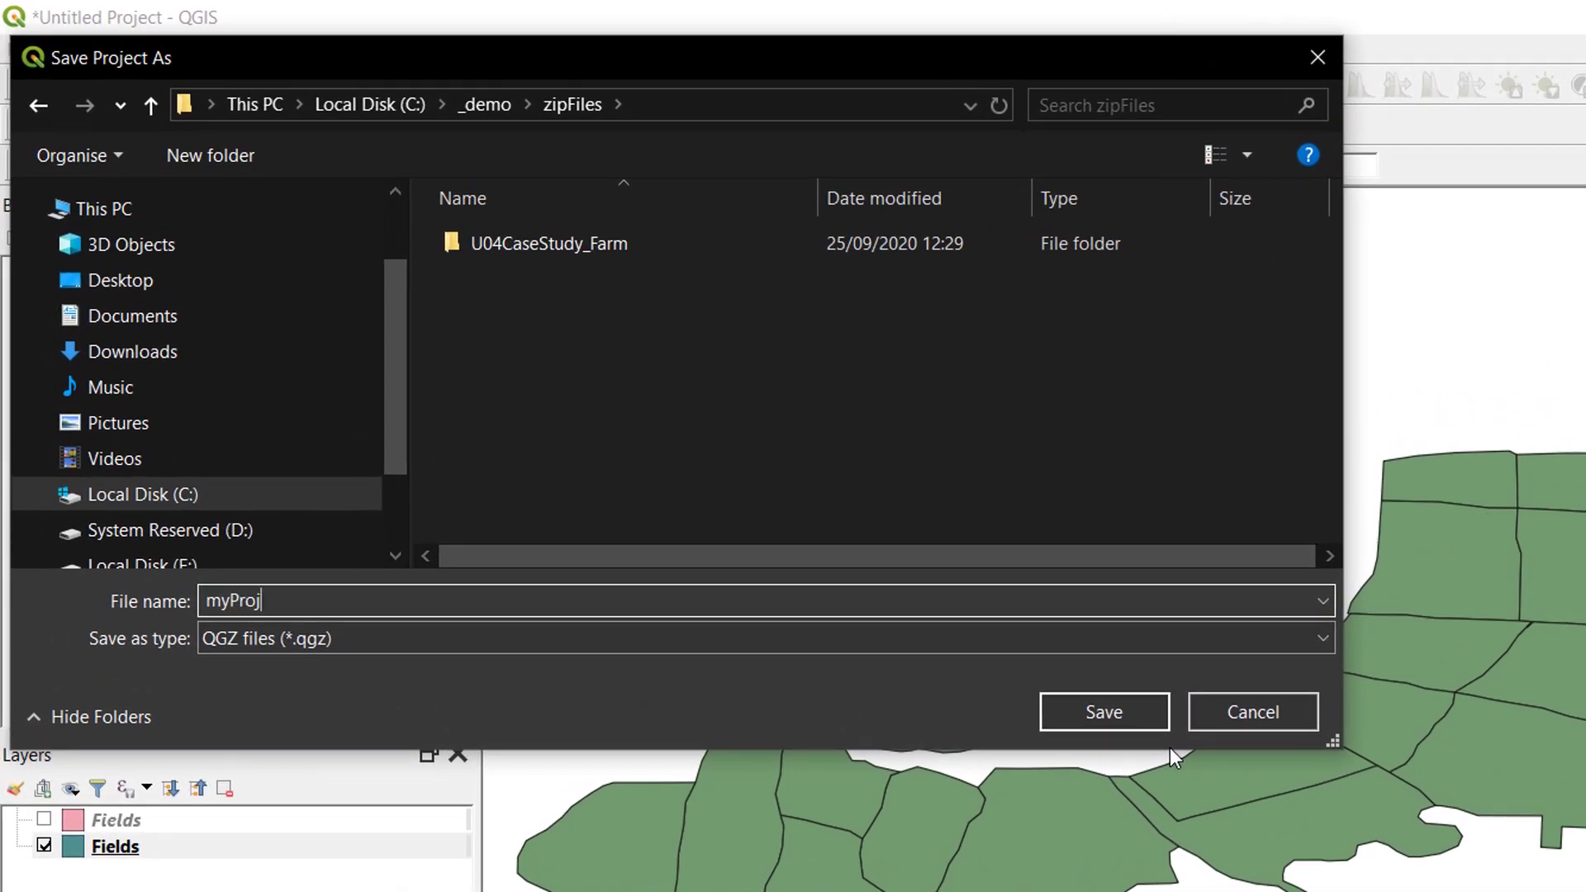
text(ect)
key(Return)
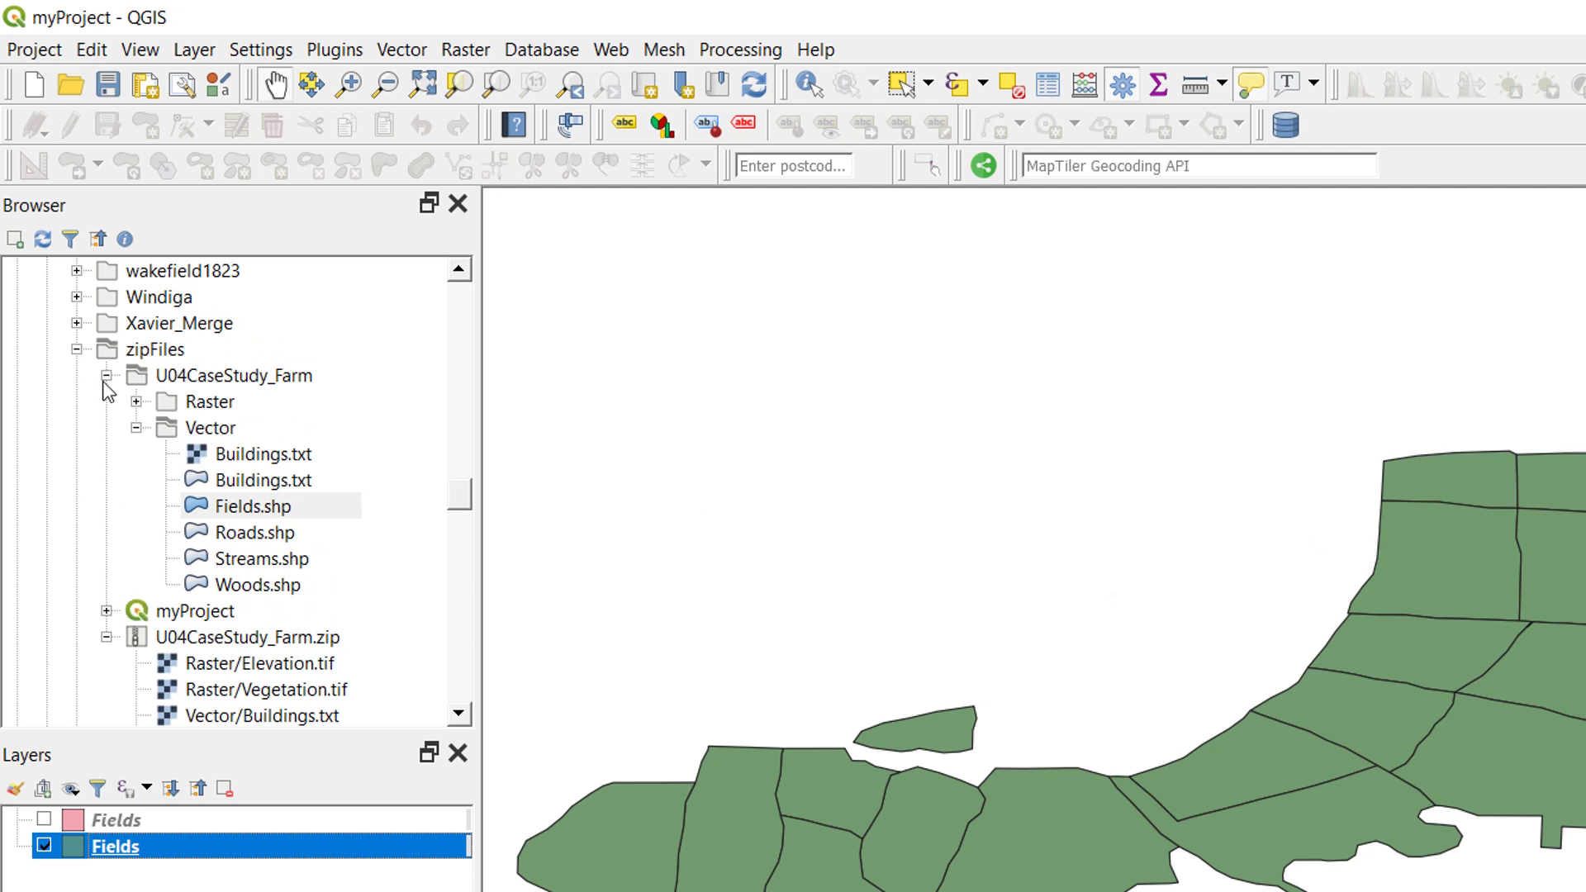
click(170, 352)
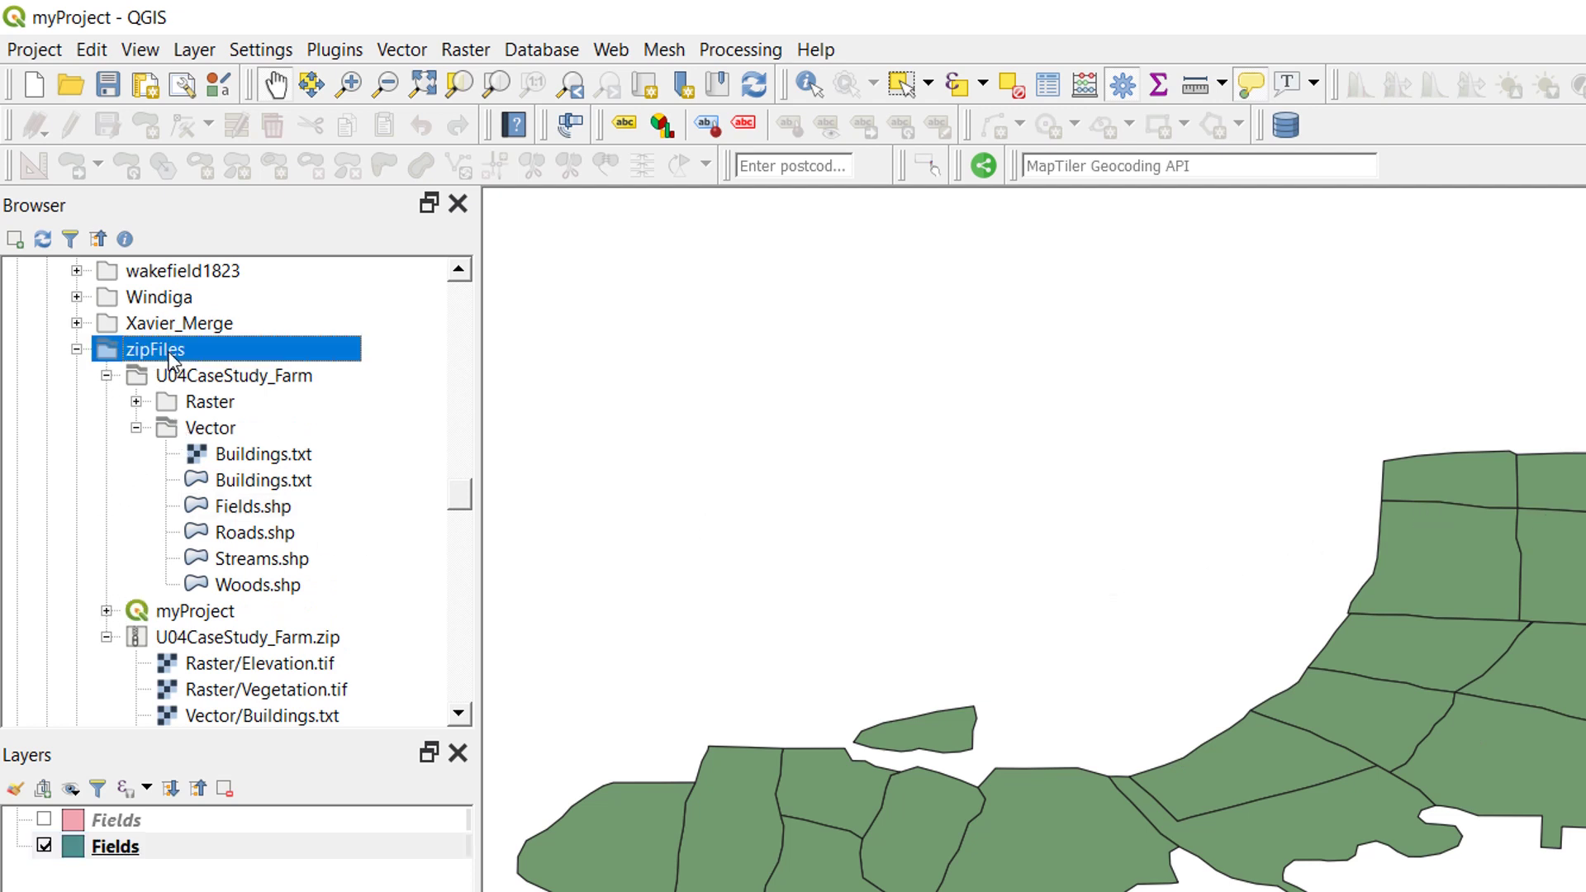
click(190, 612)
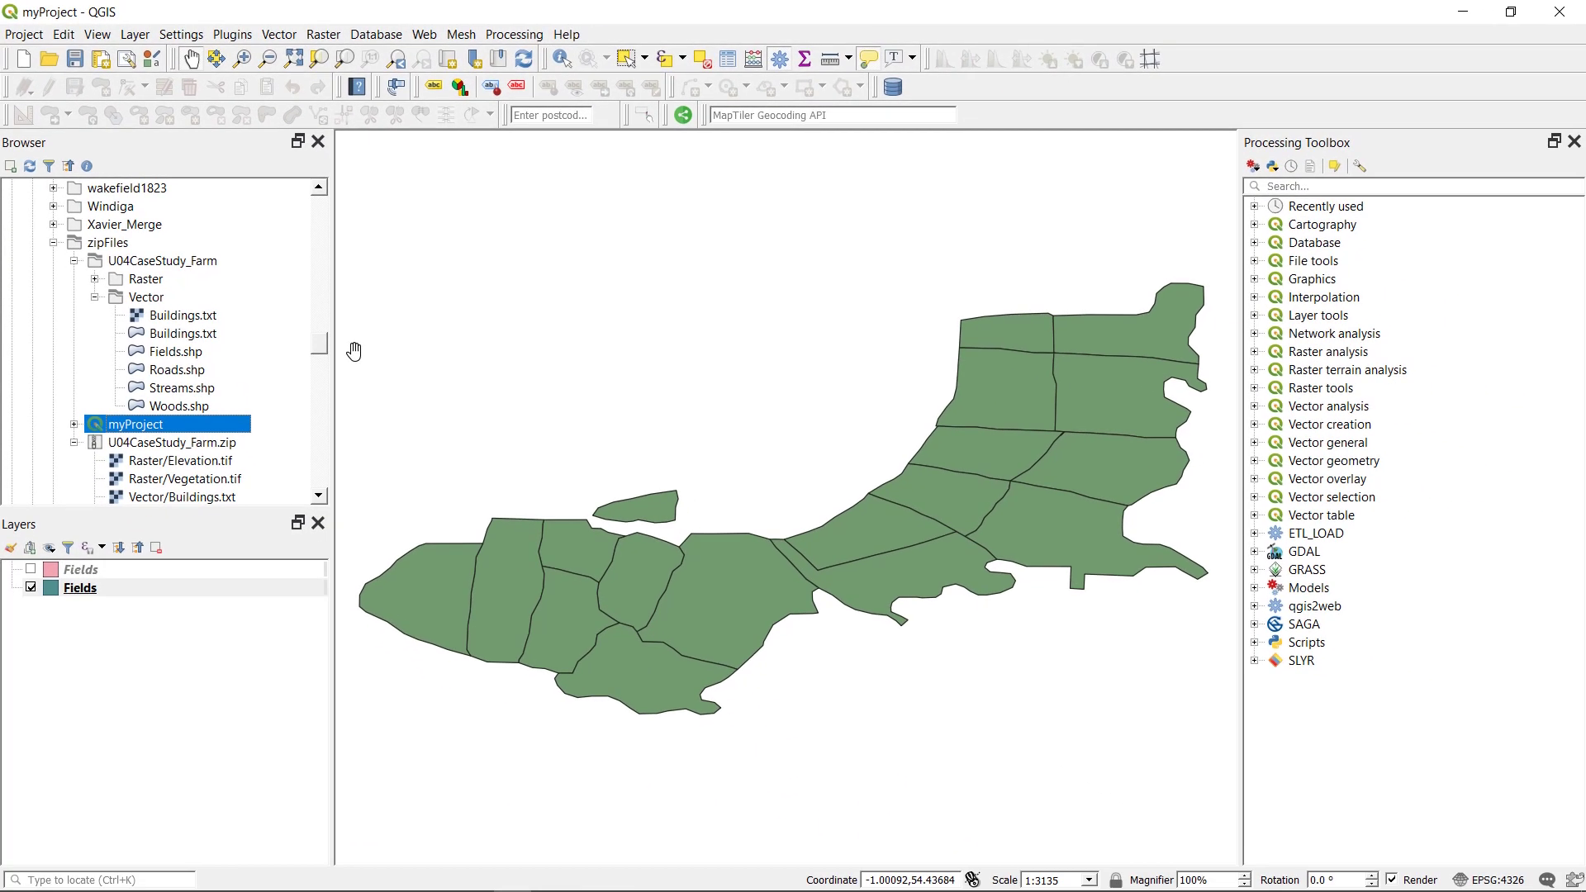
- Copy myProject.qgz into U04CaseStudy_Farm.zip and open the zip to verify it is there
key(alt+Tab)
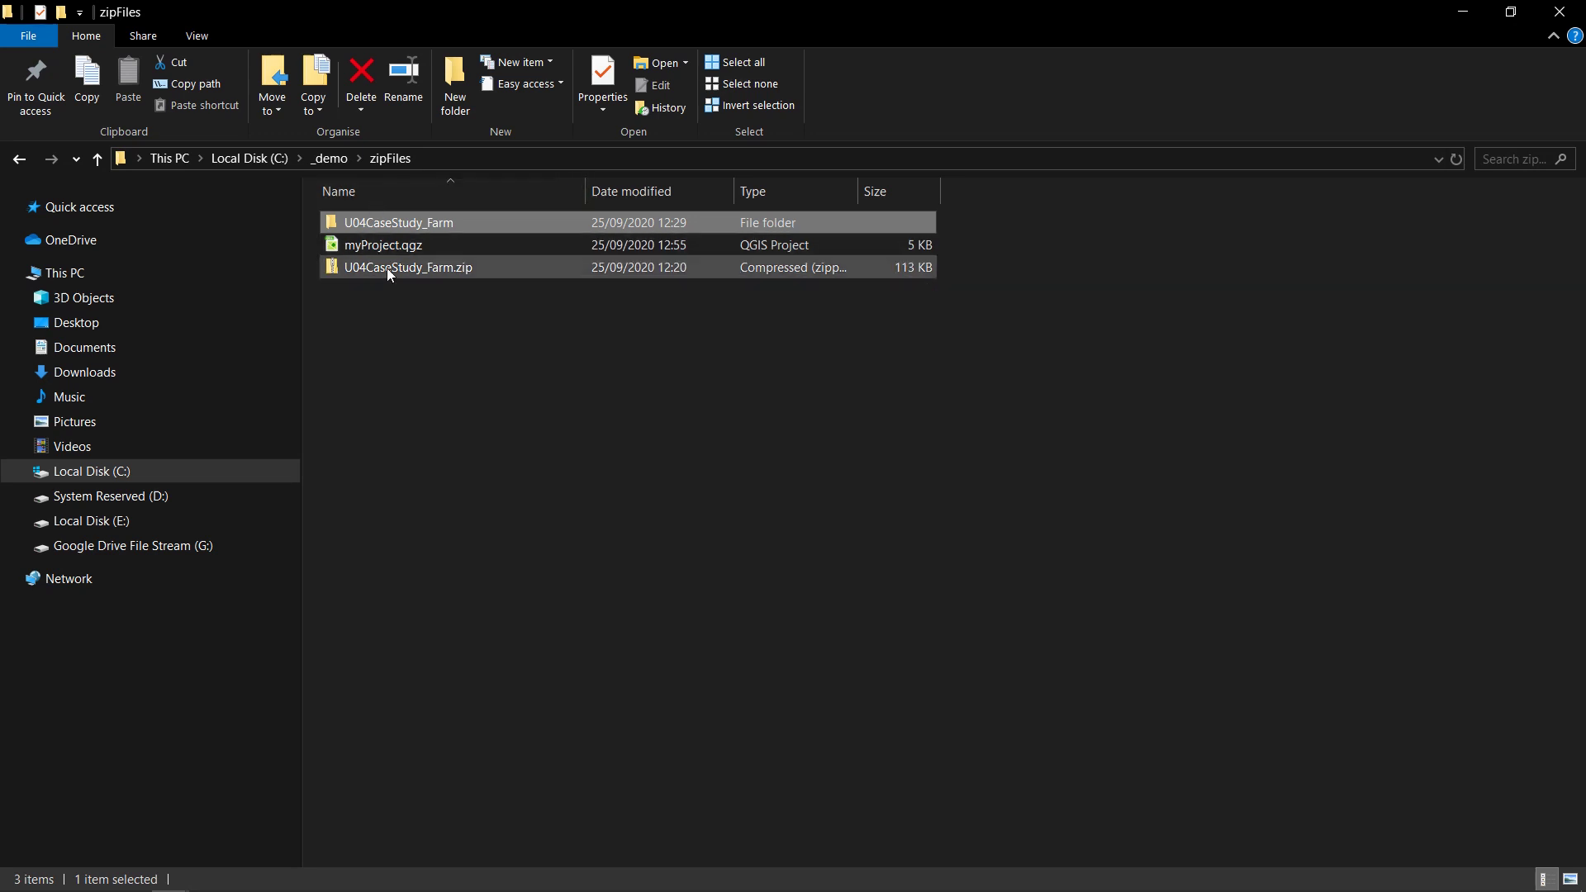
drag(400, 245, 414, 268)
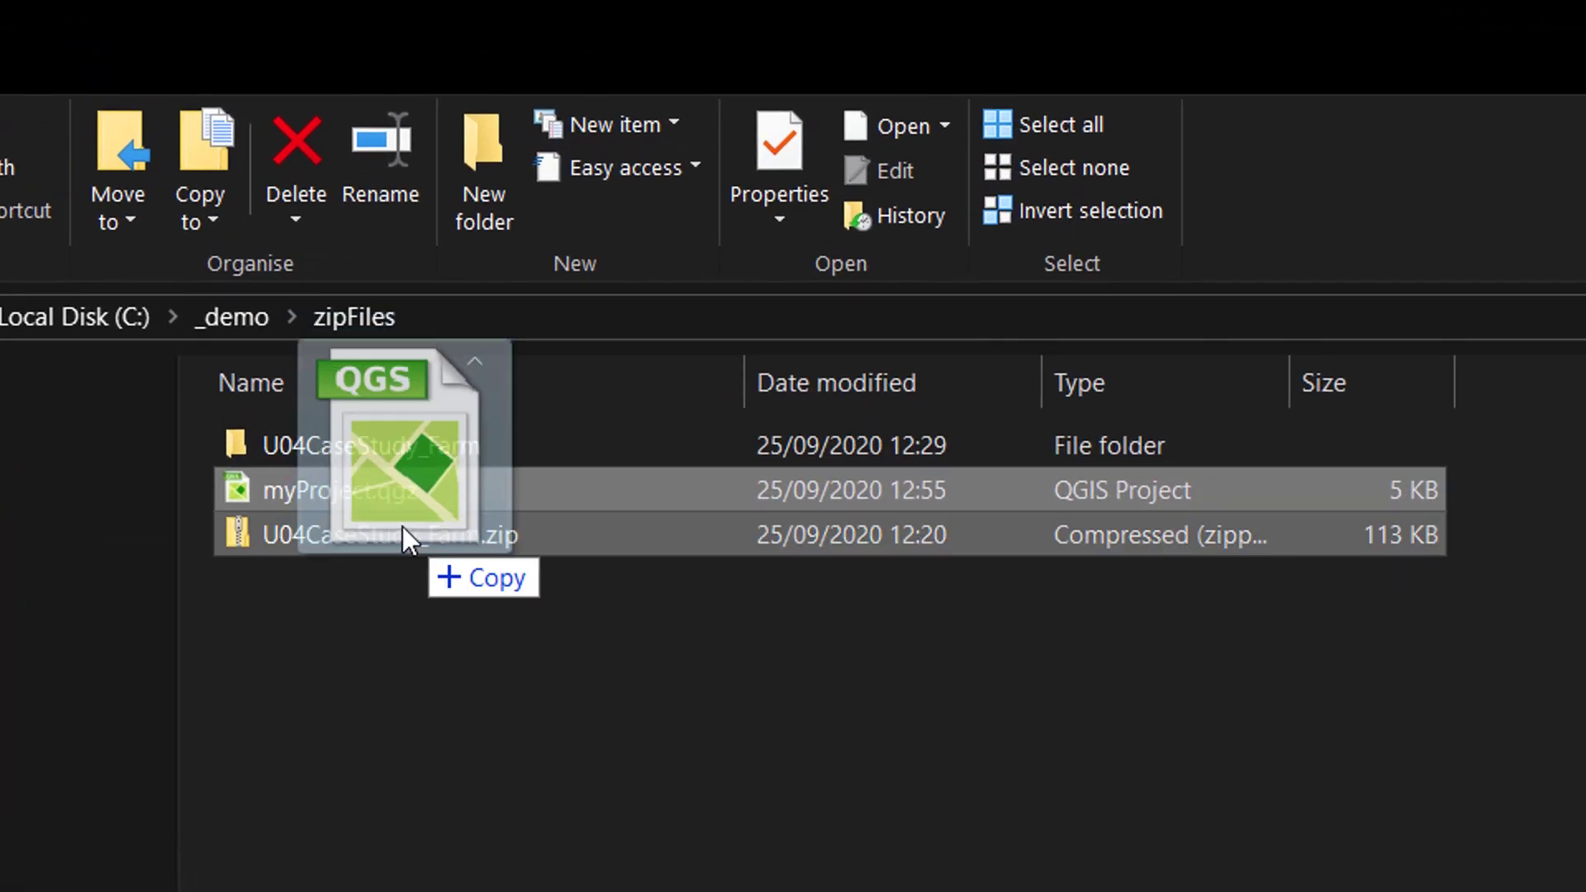
drag(403, 528, 404, 533)
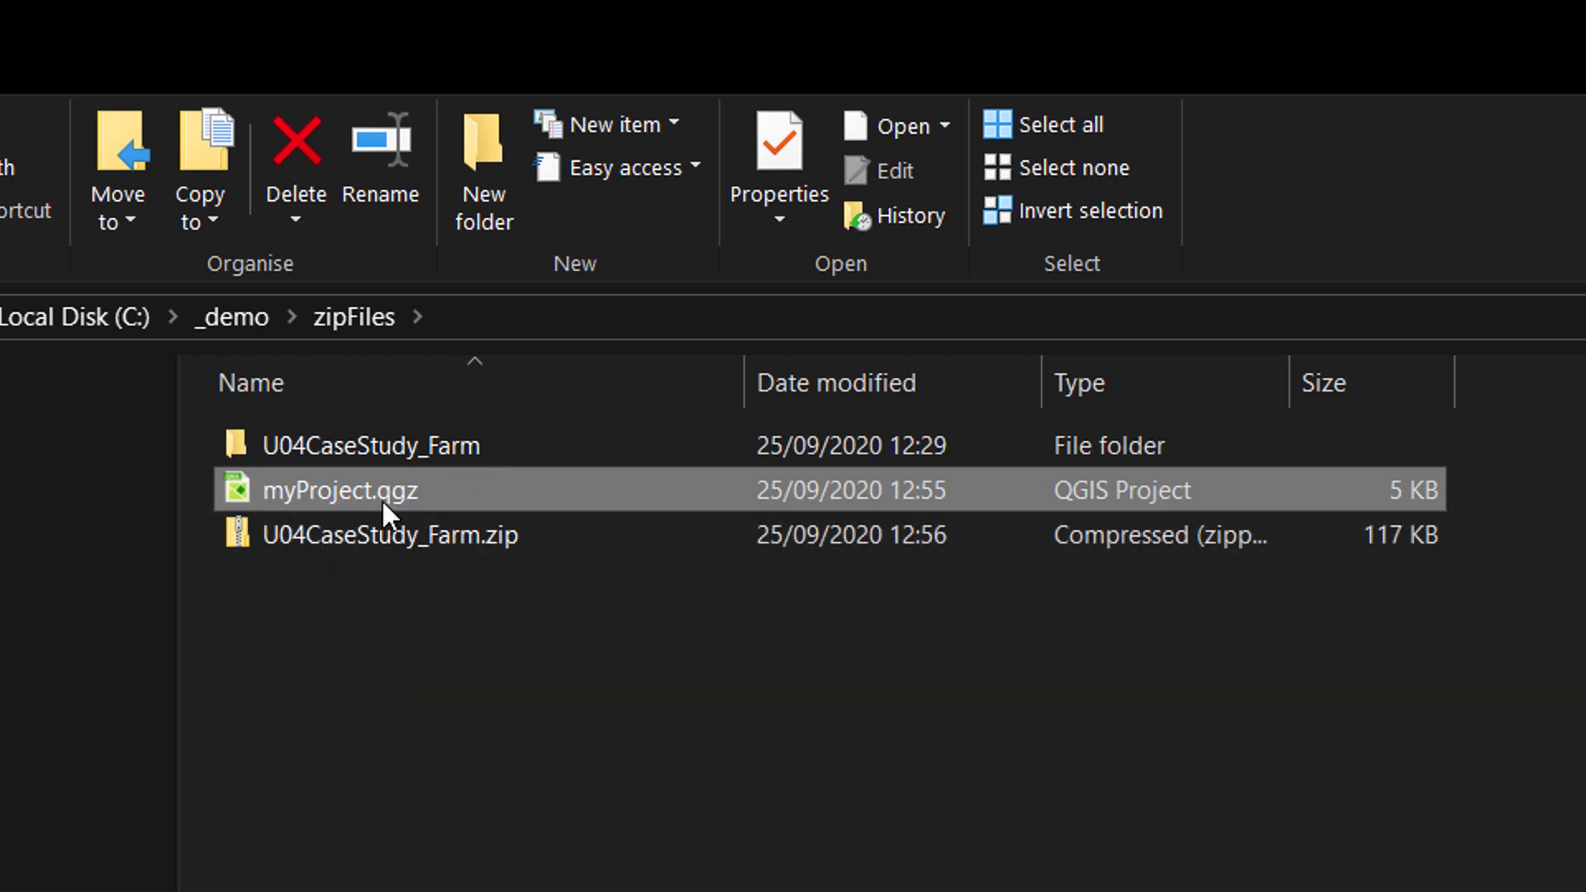
click(317, 629)
double_click(318, 542)
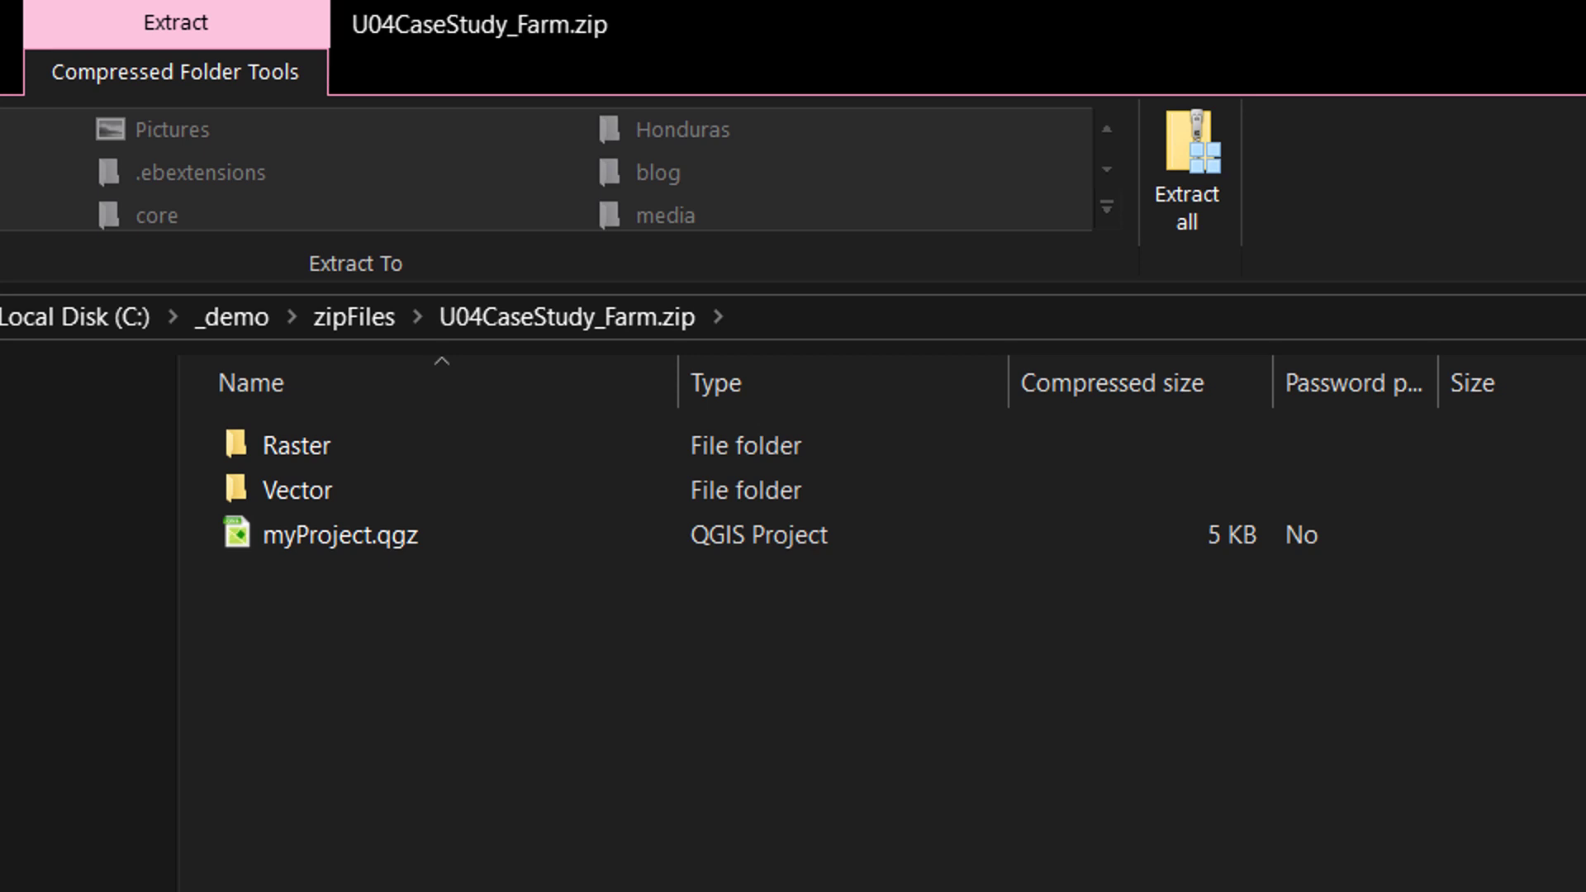
- Delete the loose myProject.qgz from the zipFiles folder
key(alt+Left)
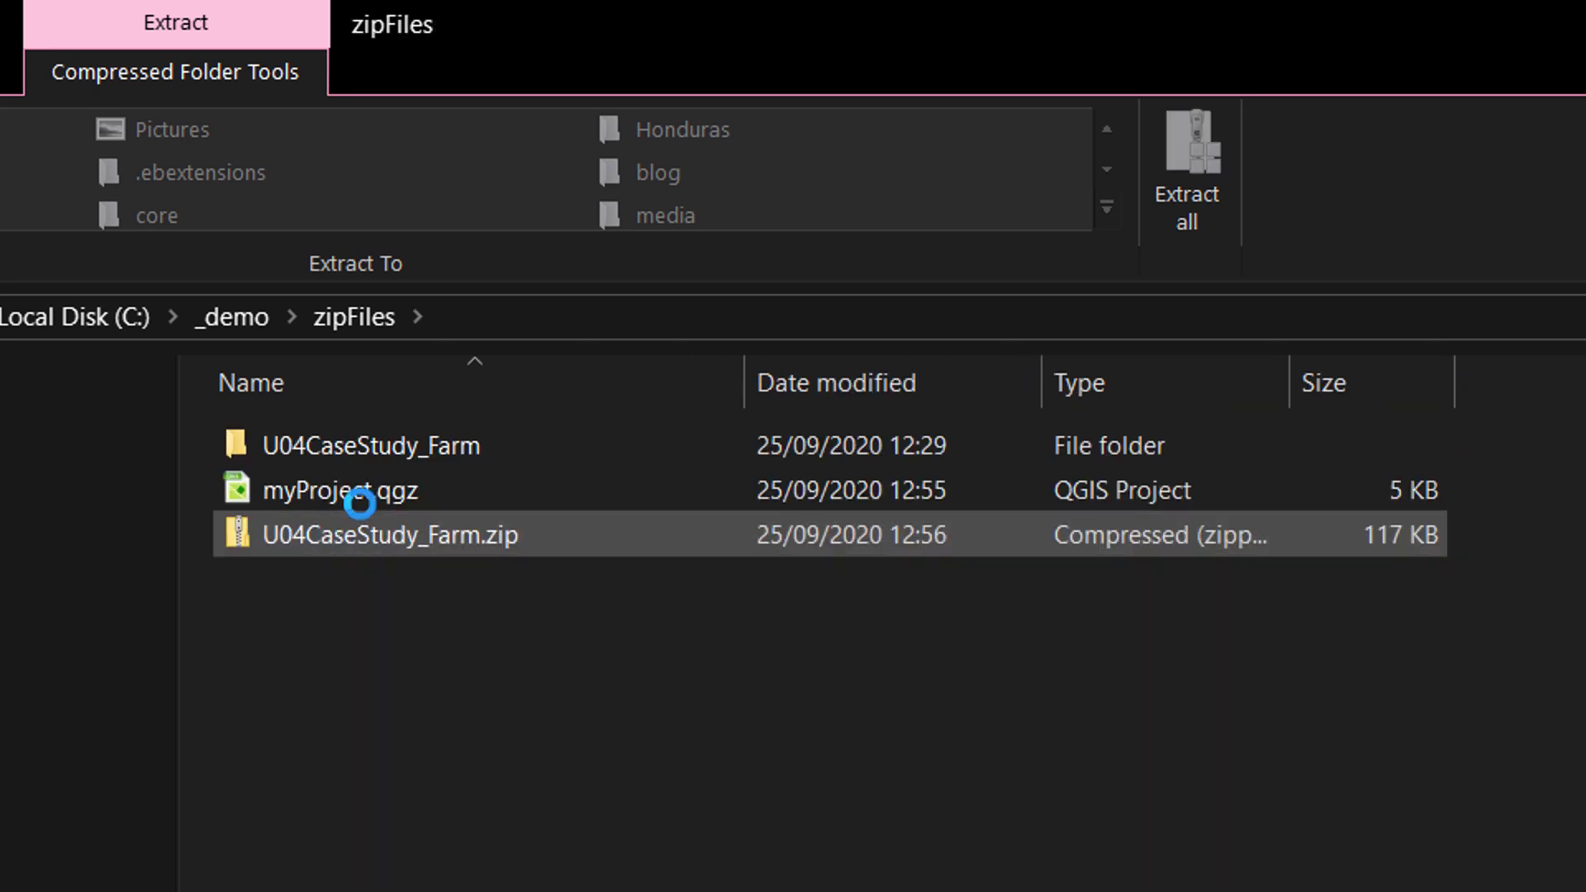
click(358, 493)
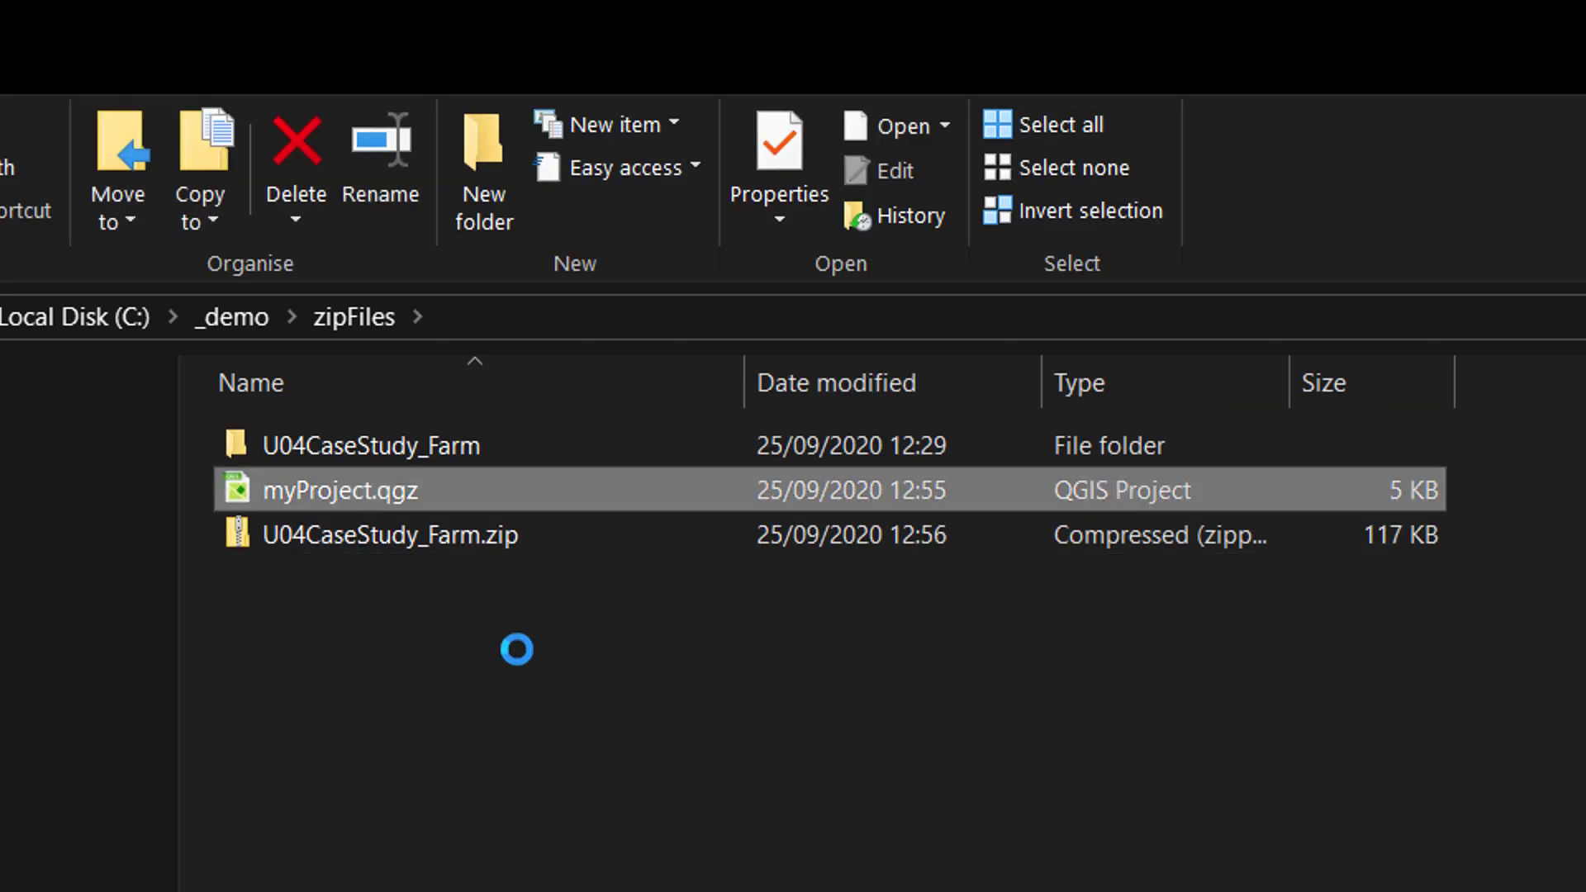
key(Delete)
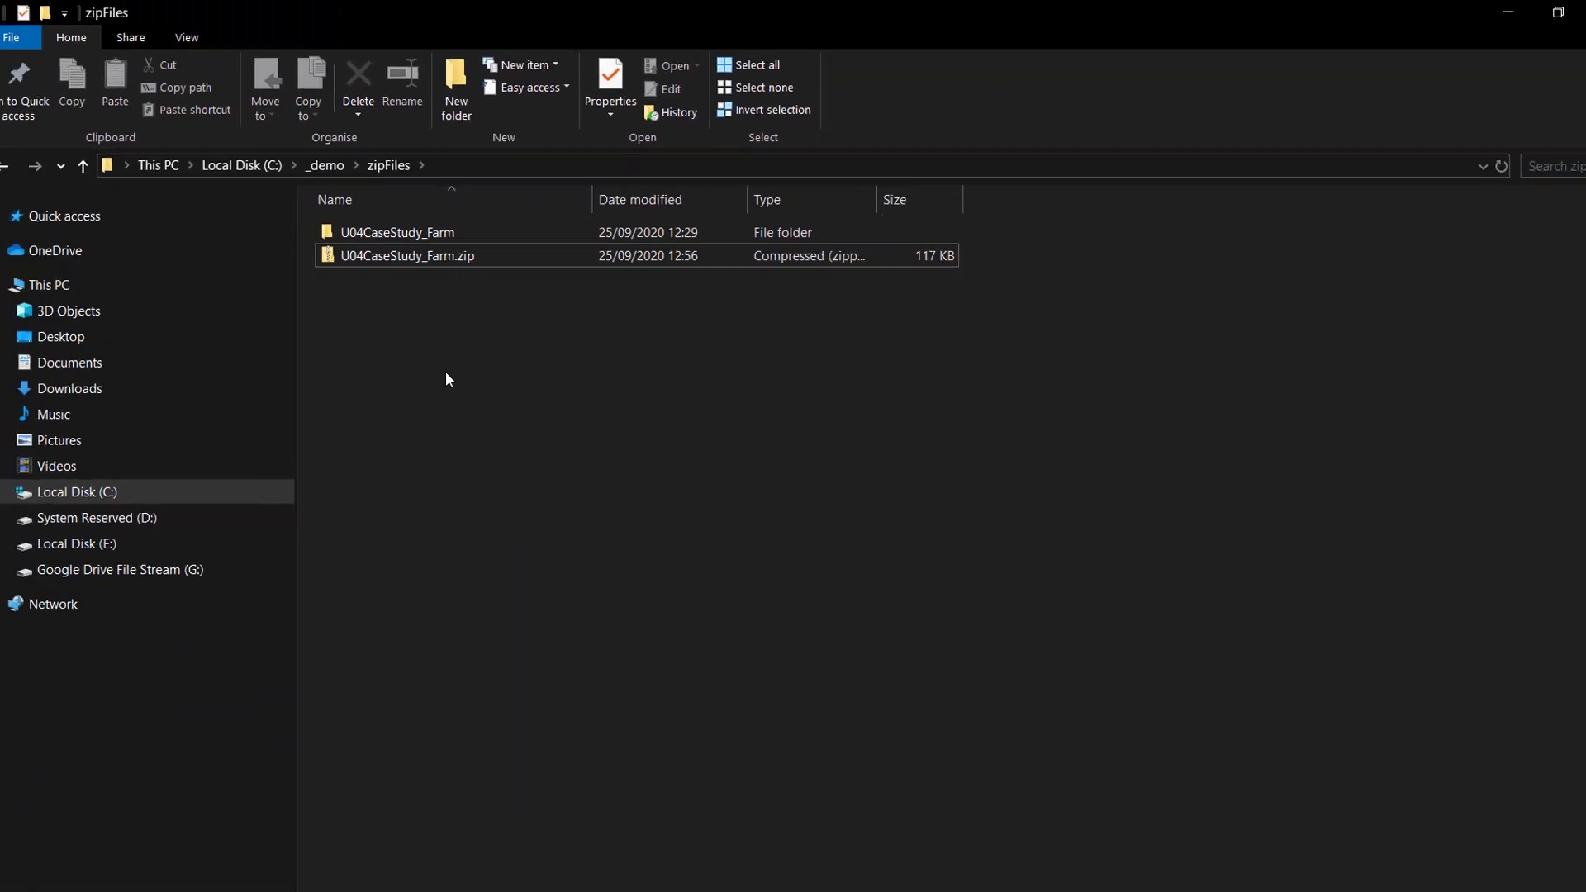
mouse_move(706, 888)
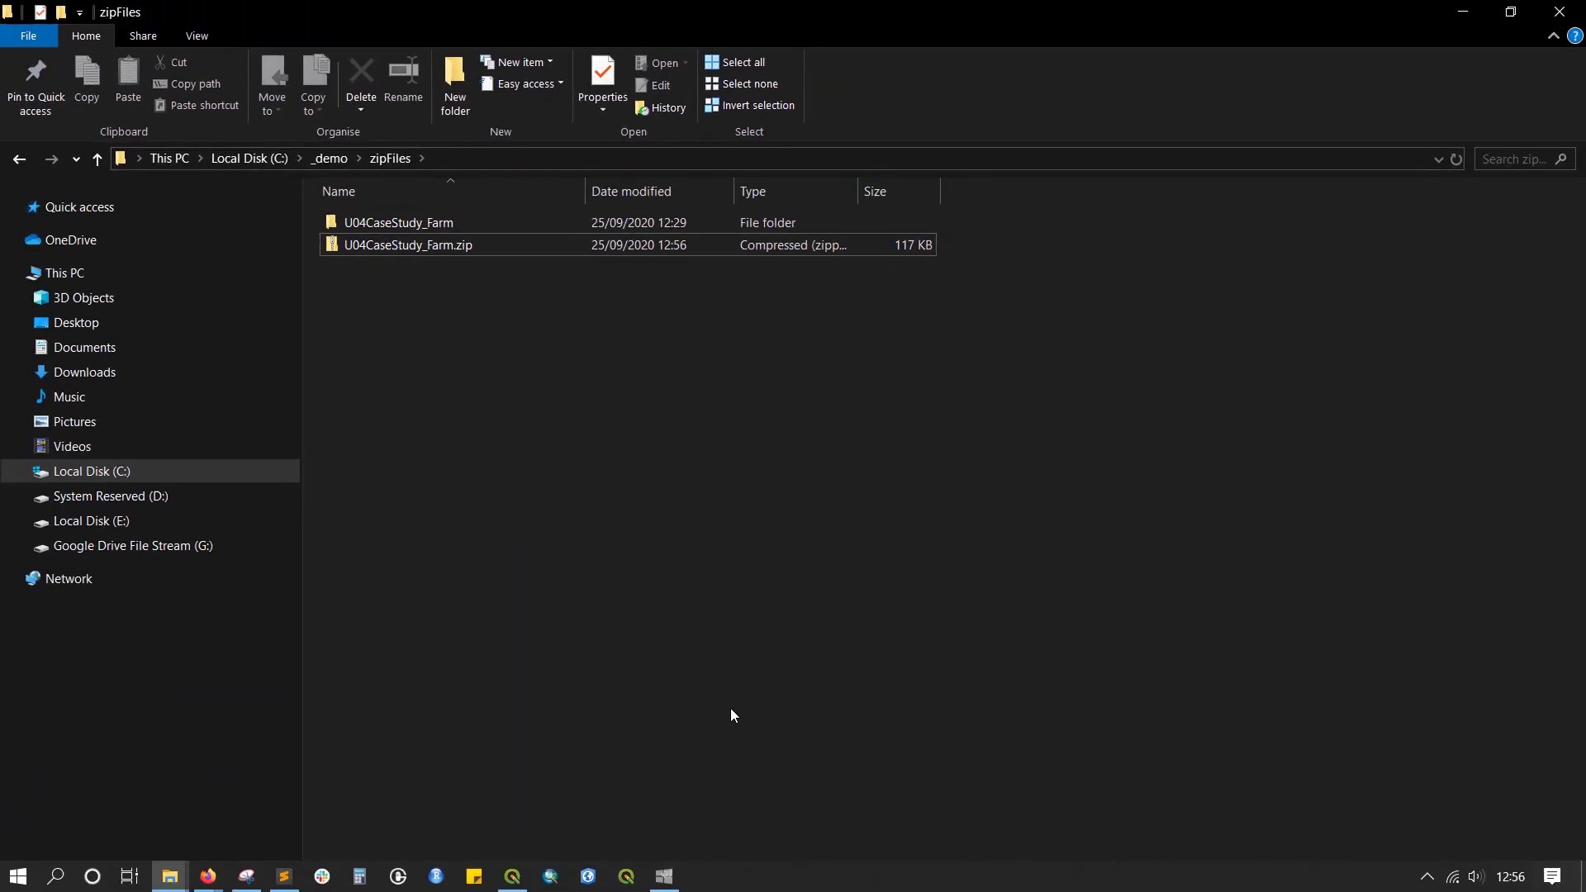
click(526, 877)
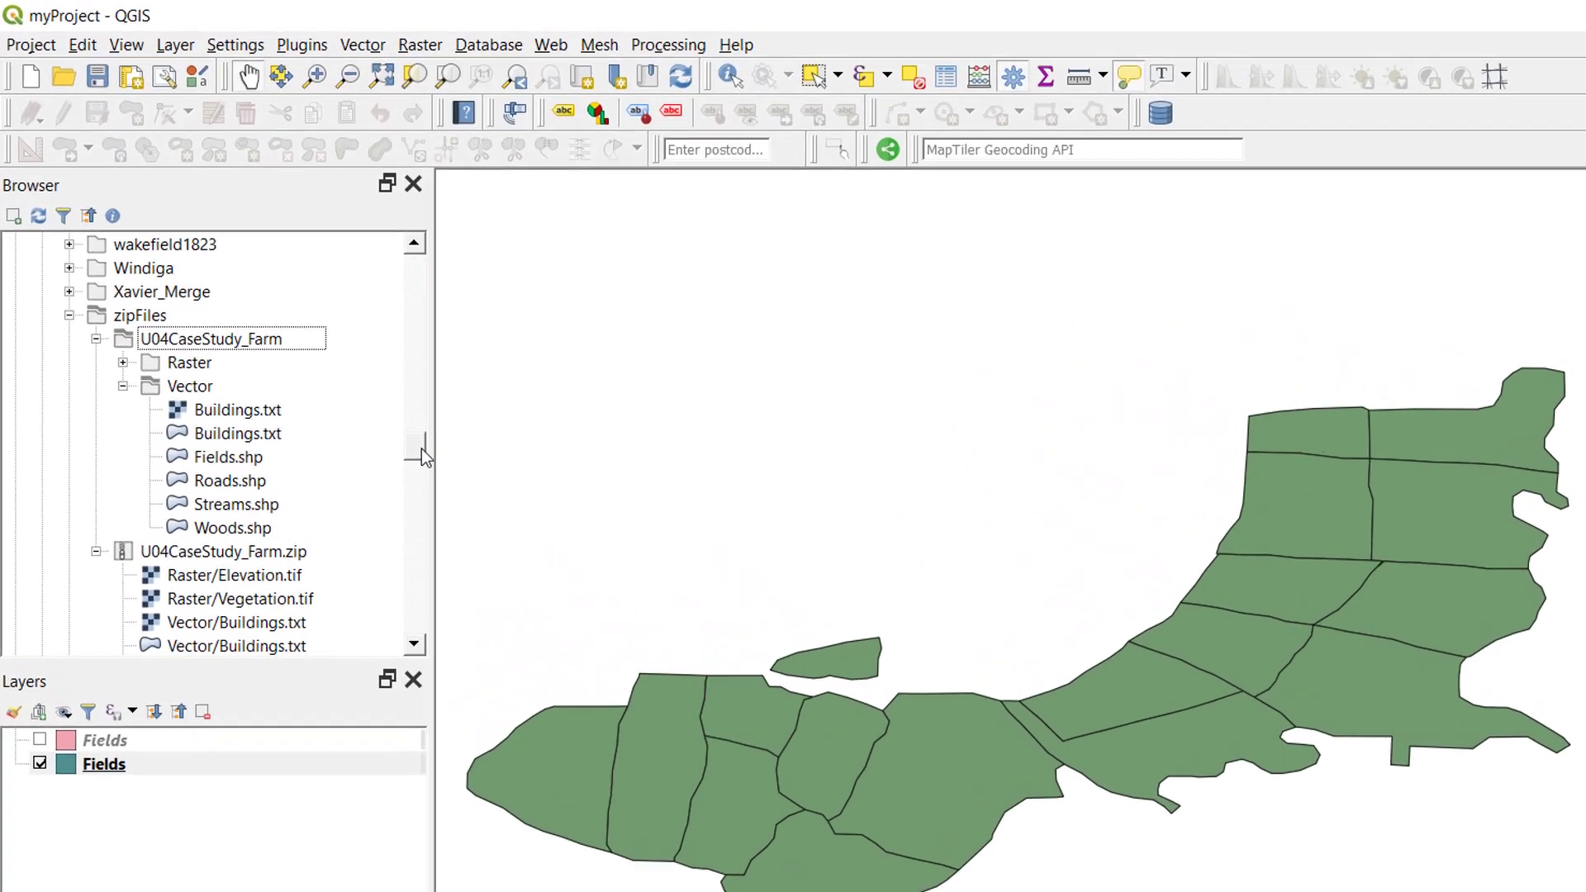
drag(324, 345, 325, 364)
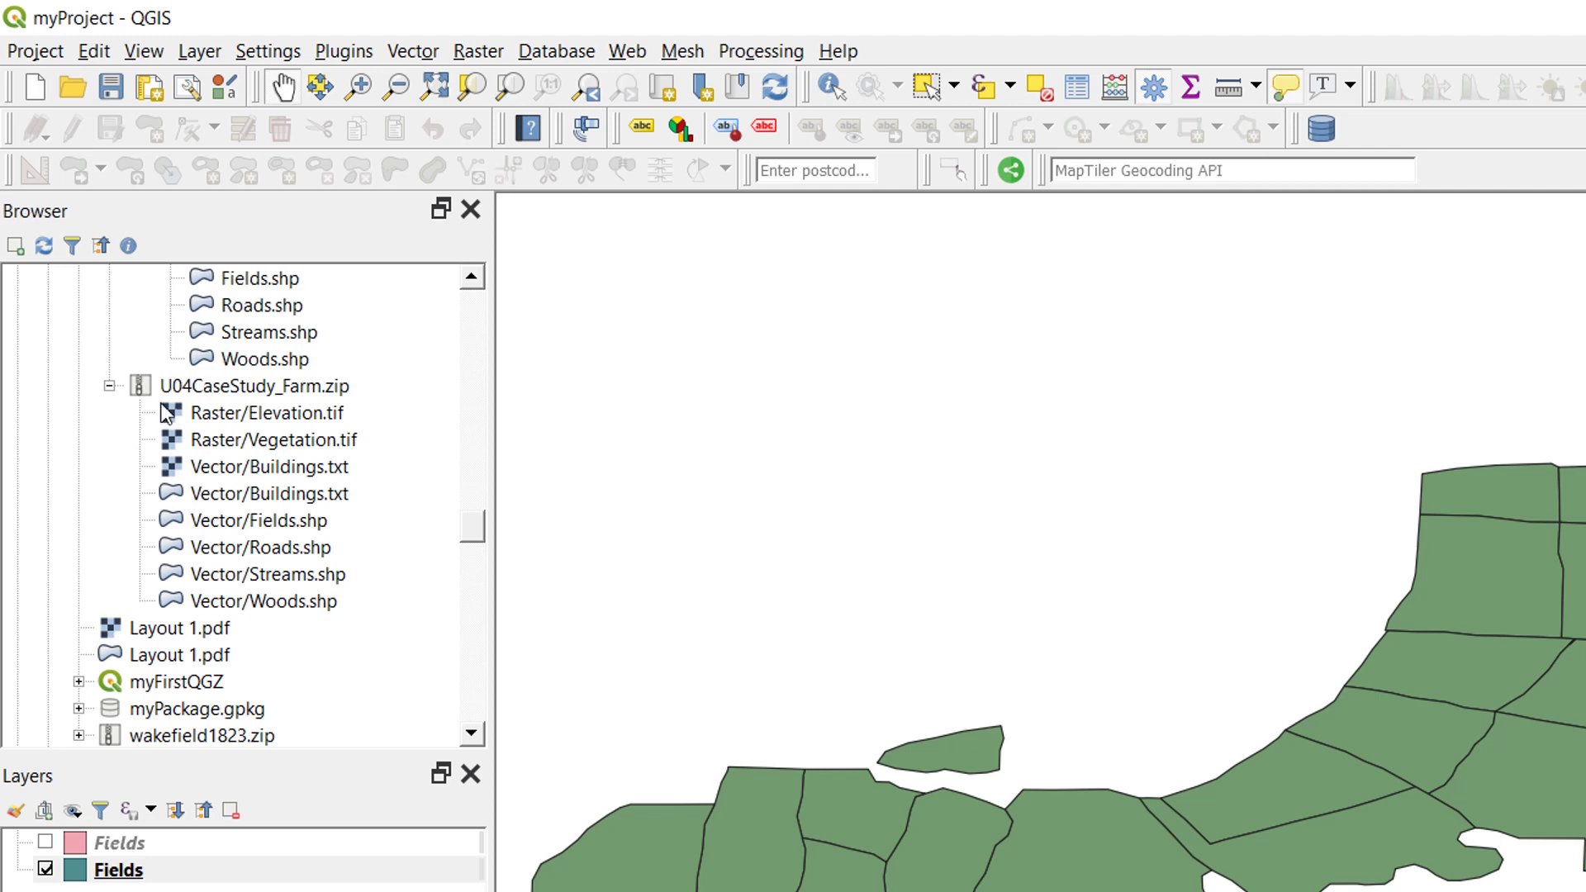
drag(465, 529, 500, 299)
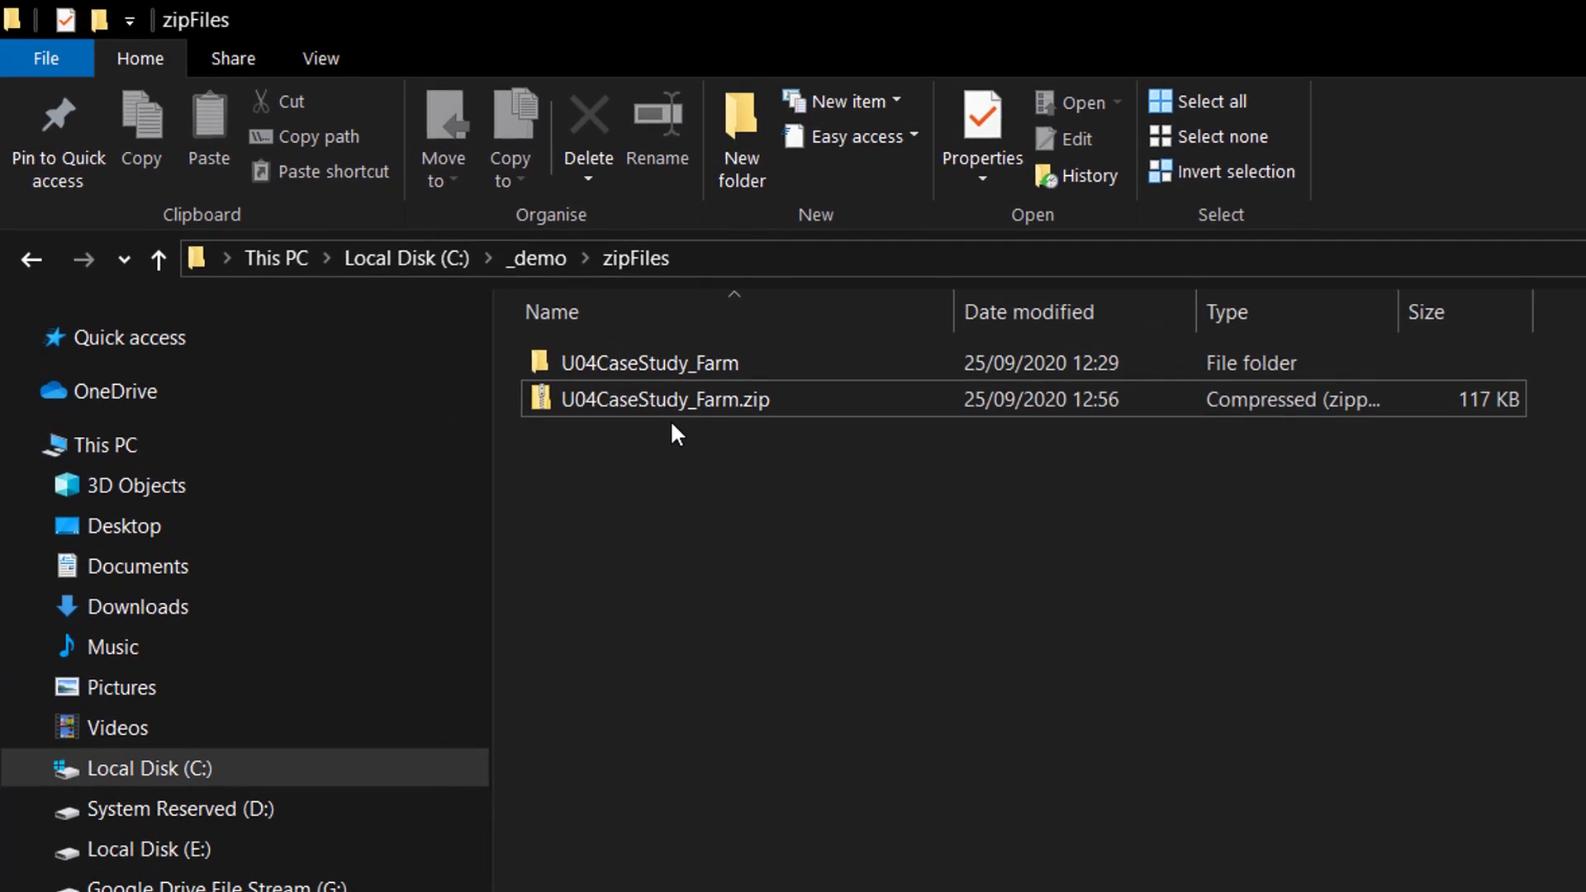
- Open U04CaseStudy_Farm.zip and launch the myProject.qgz stored inside it in QGIS
double_click(666, 404)
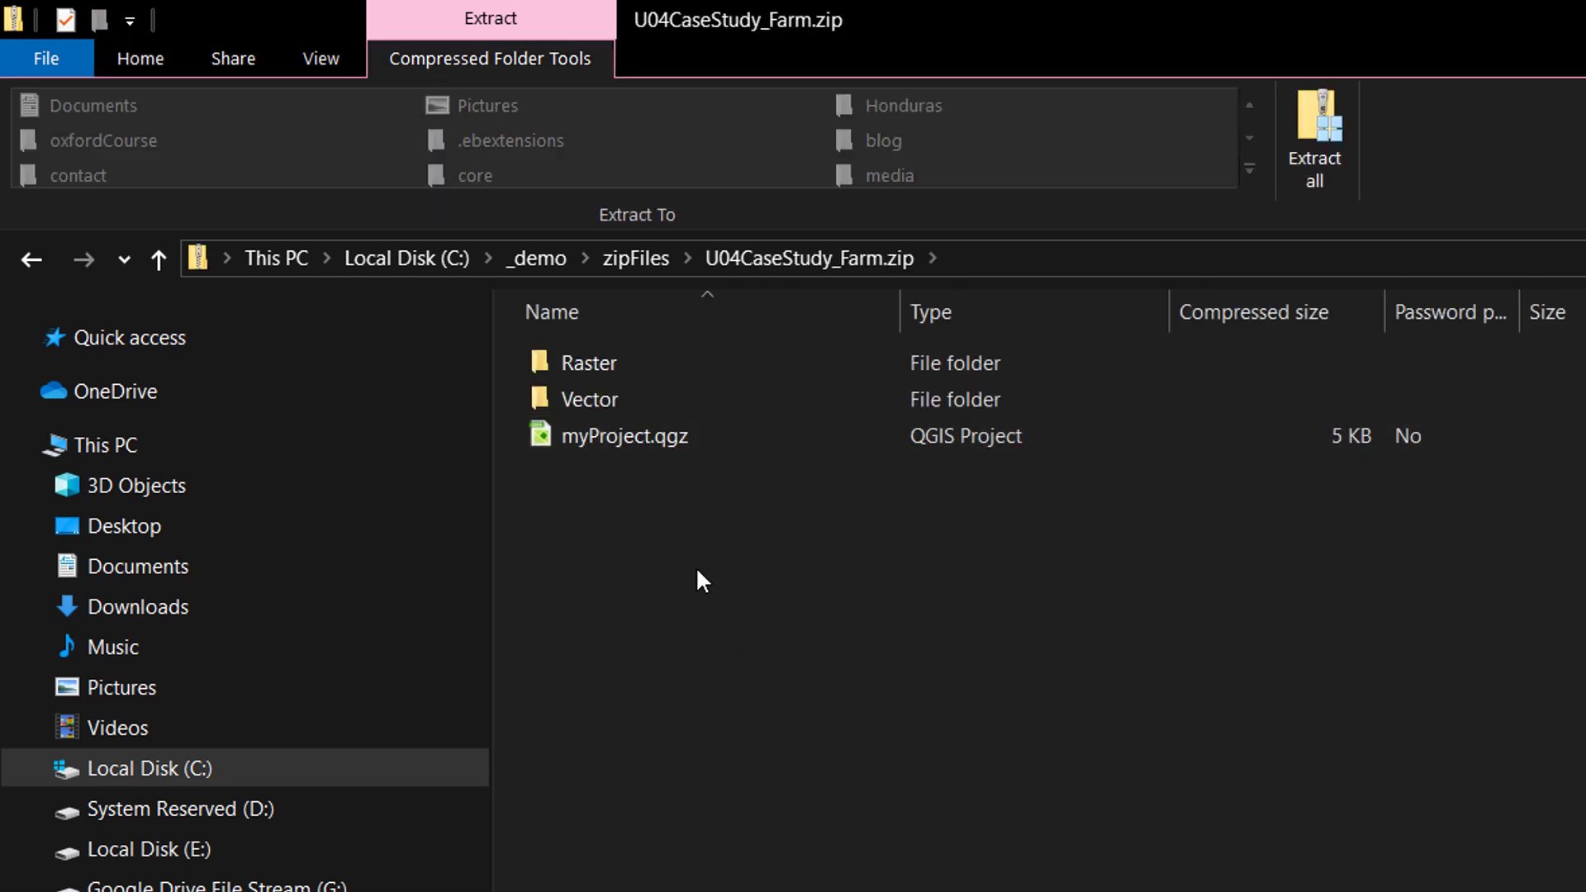
click(619, 442)
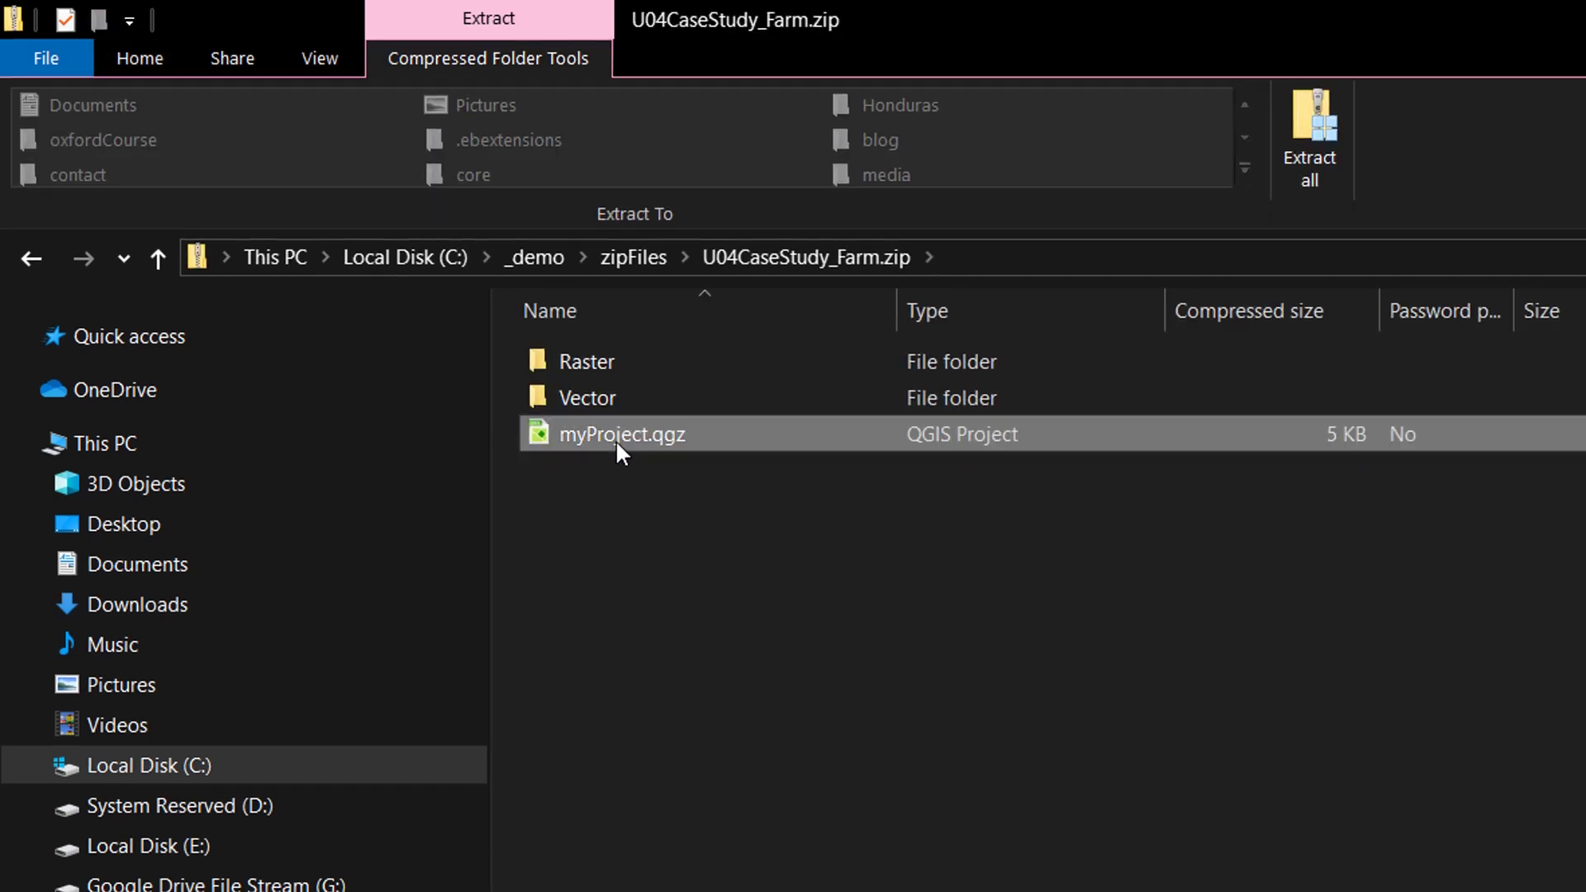
double_click(617, 440)
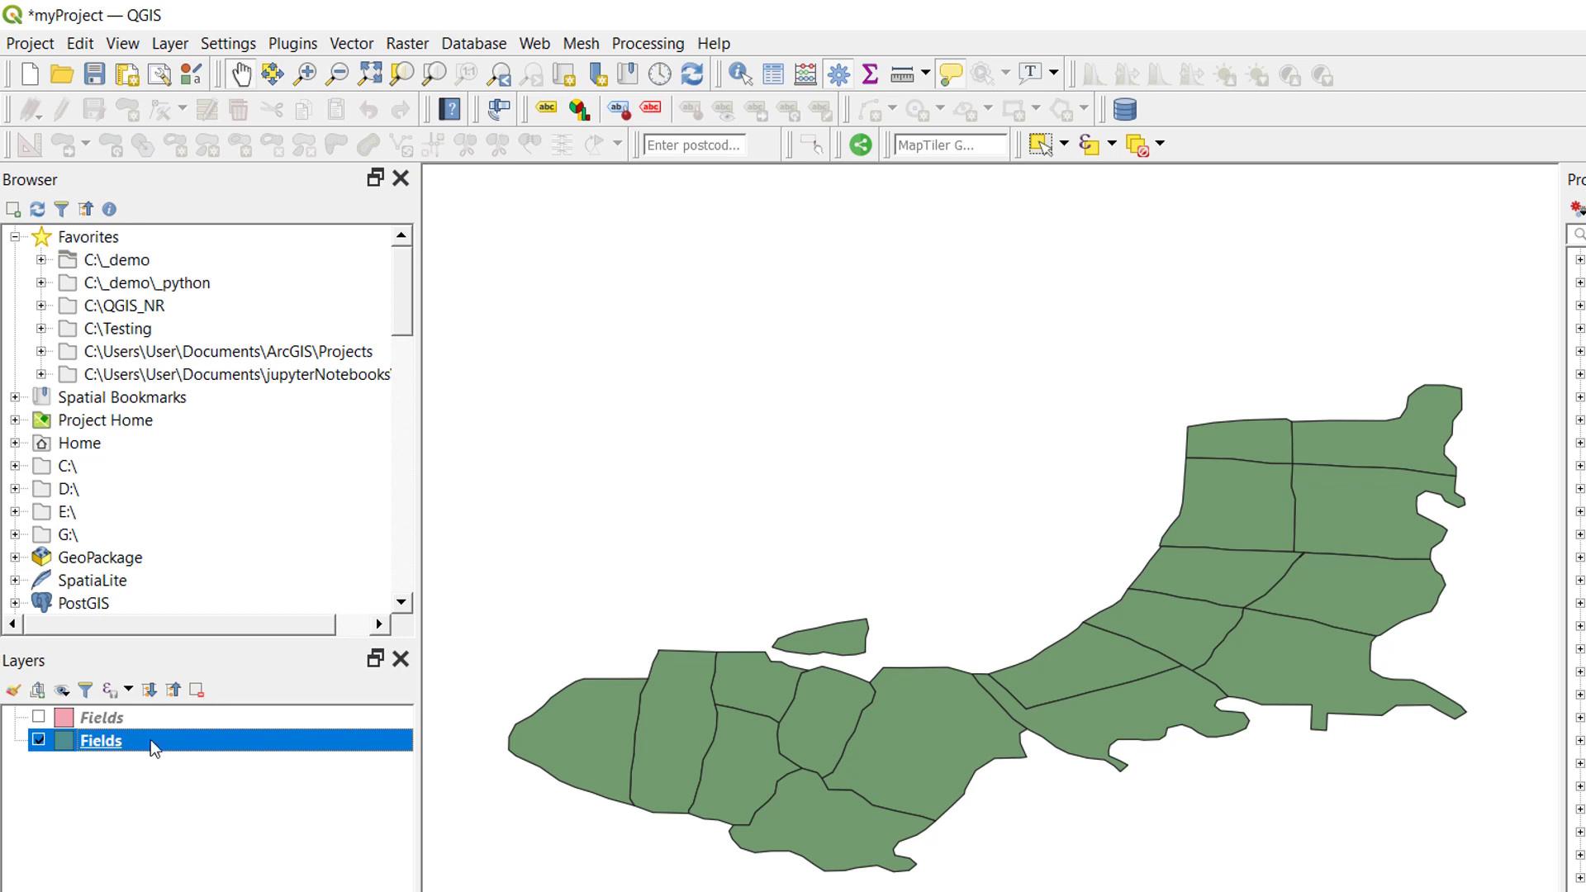
- Show the pink Fields layer, then save the project into the zip, which fails for insufficient permissions
click(38, 718)
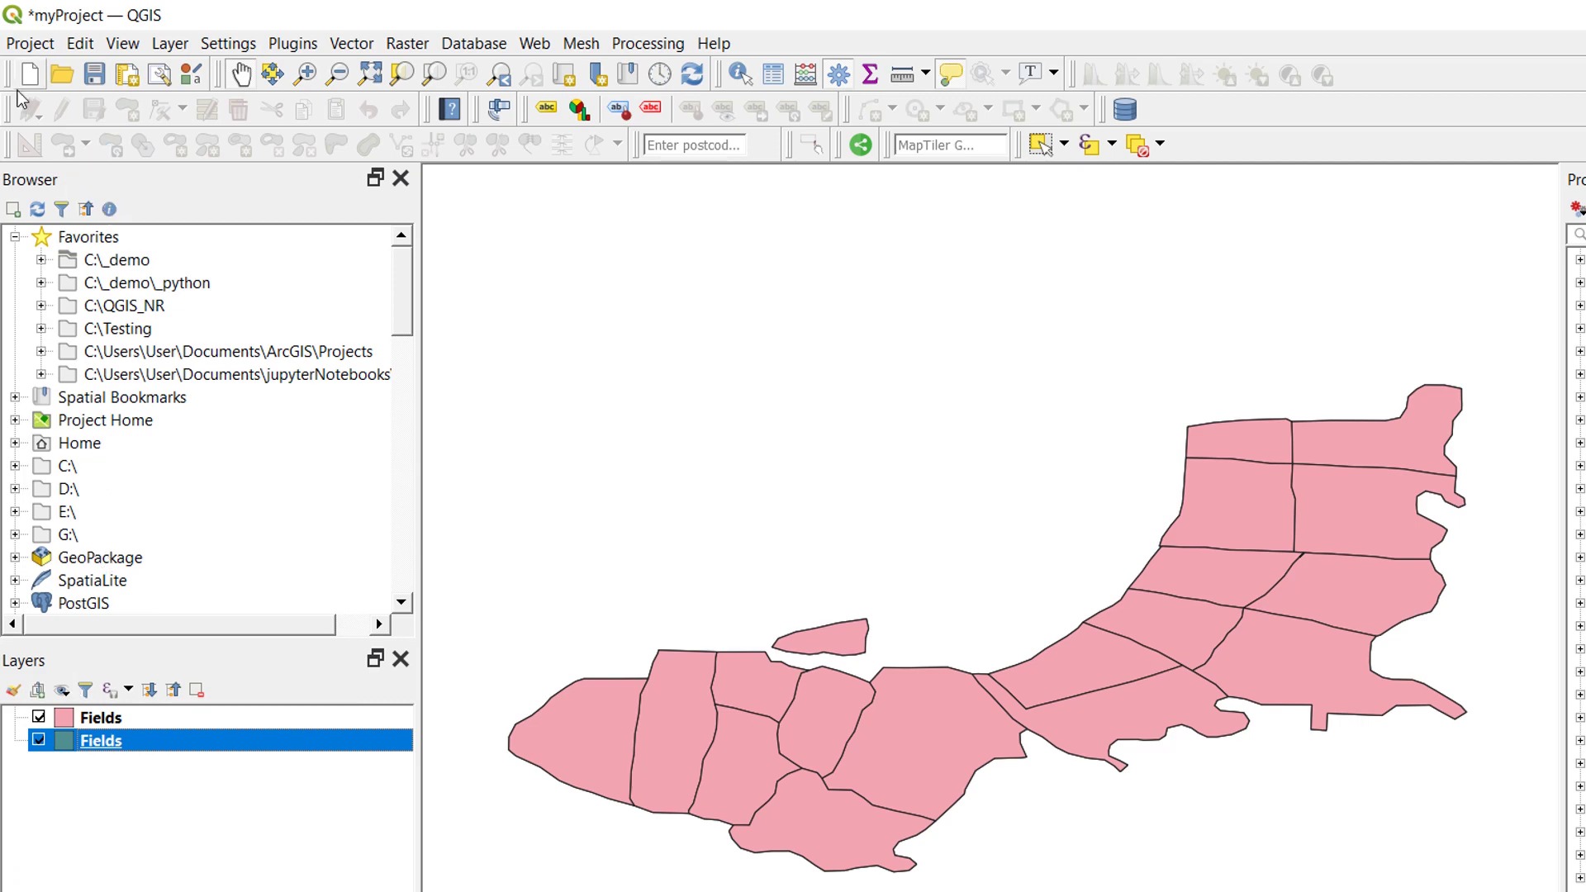
click(30, 43)
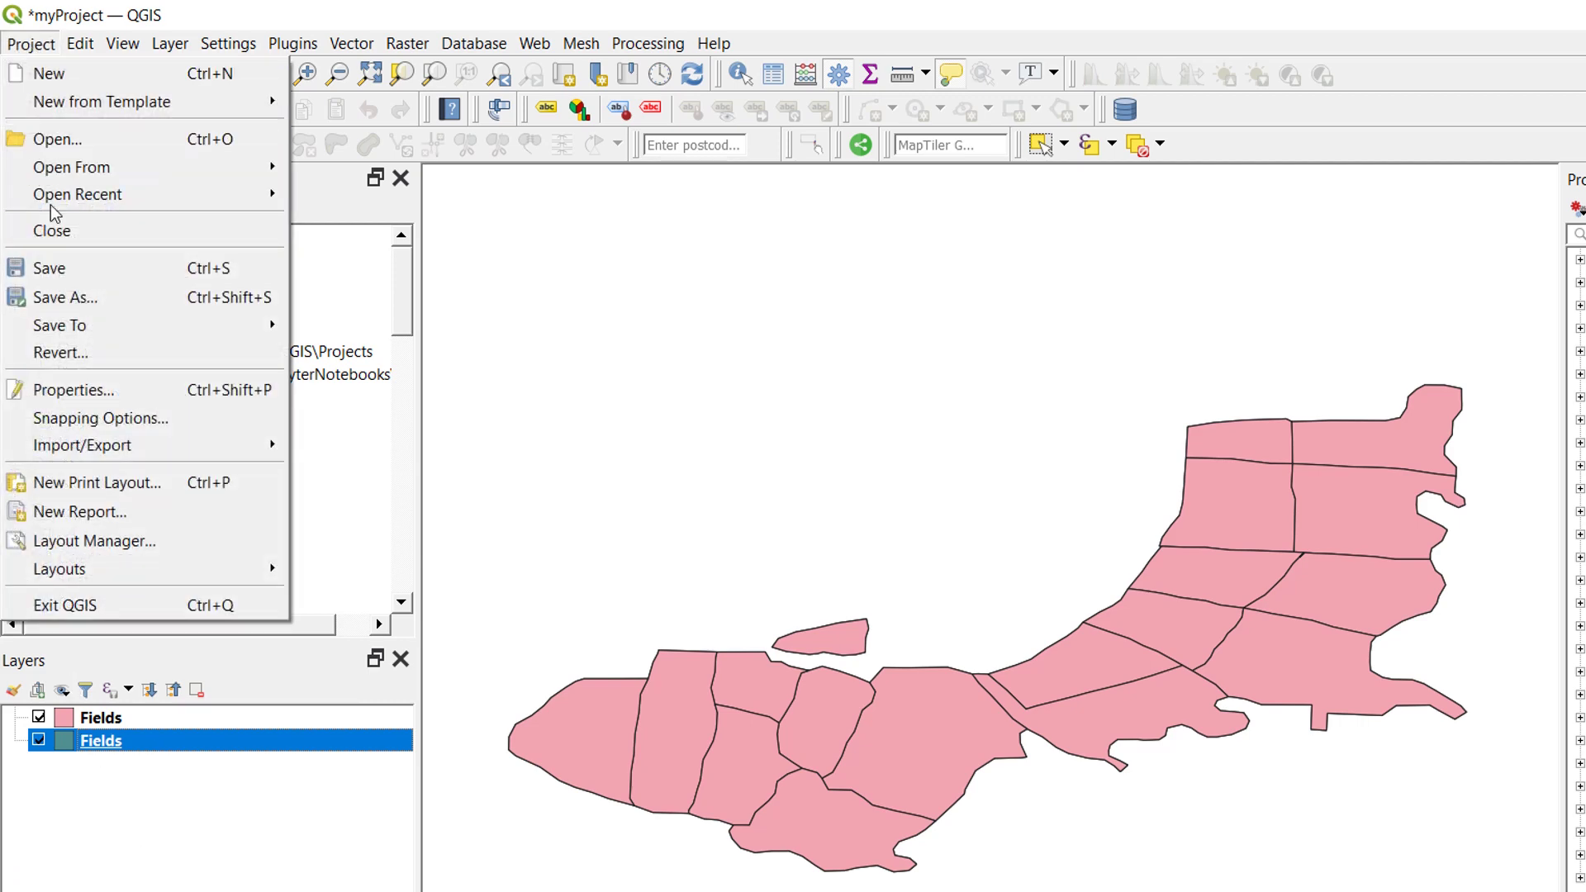
click(63, 270)
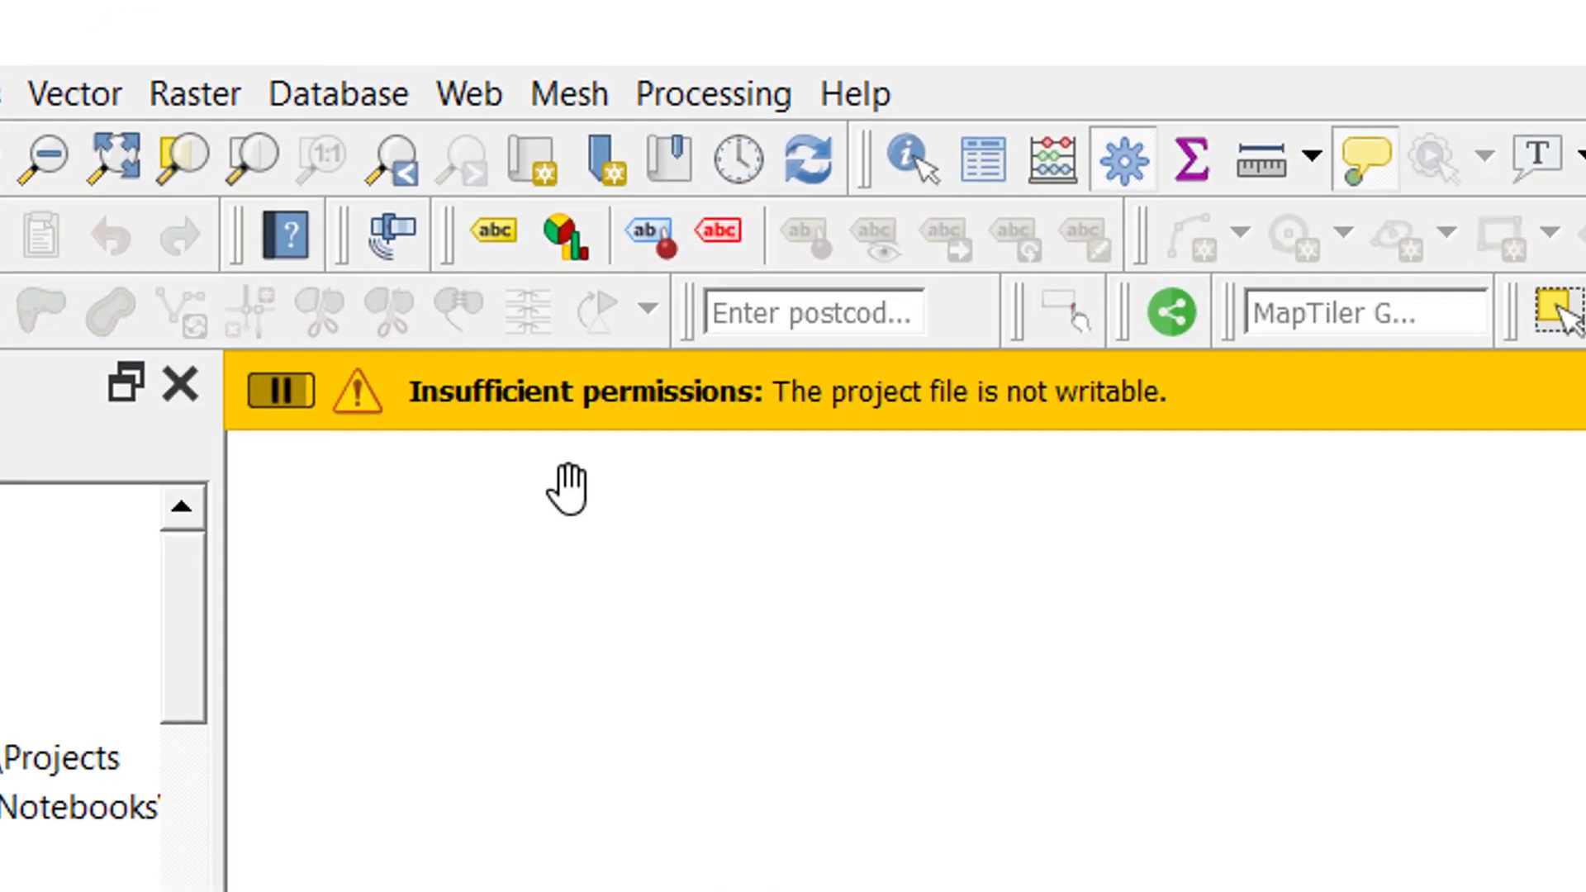